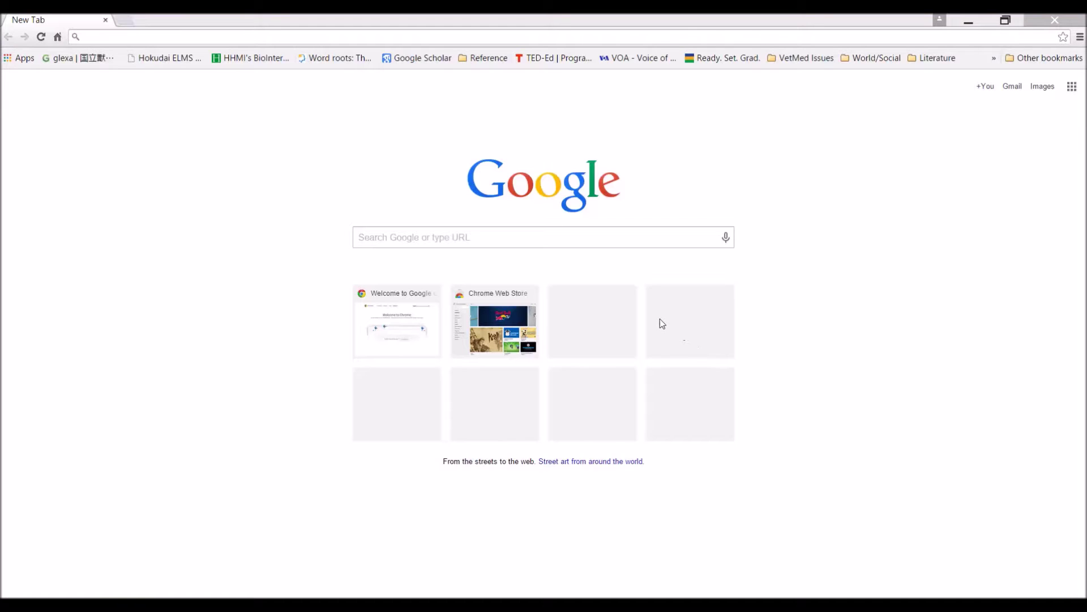
Search Google for 'ngram viewer' using the suggestion offered for 'n gram'
left_click(608, 241)
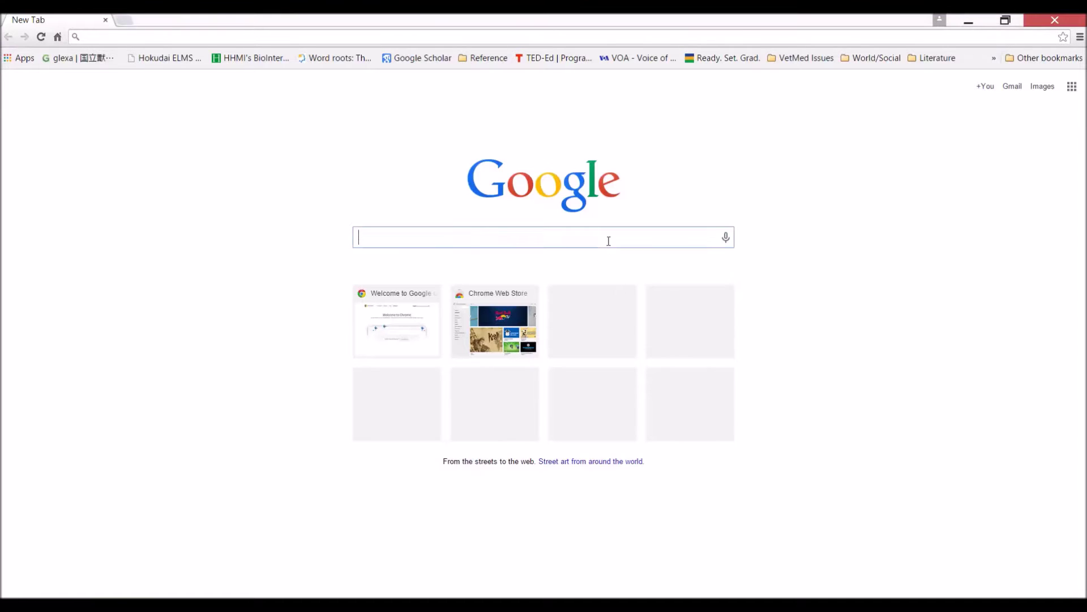
type("n gram")
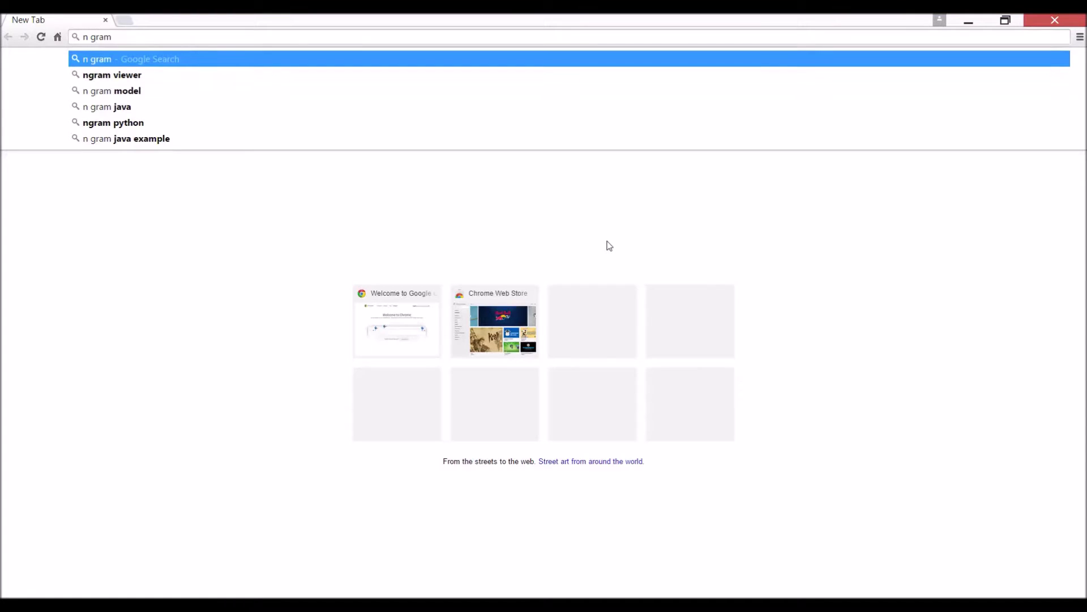
key("Down")
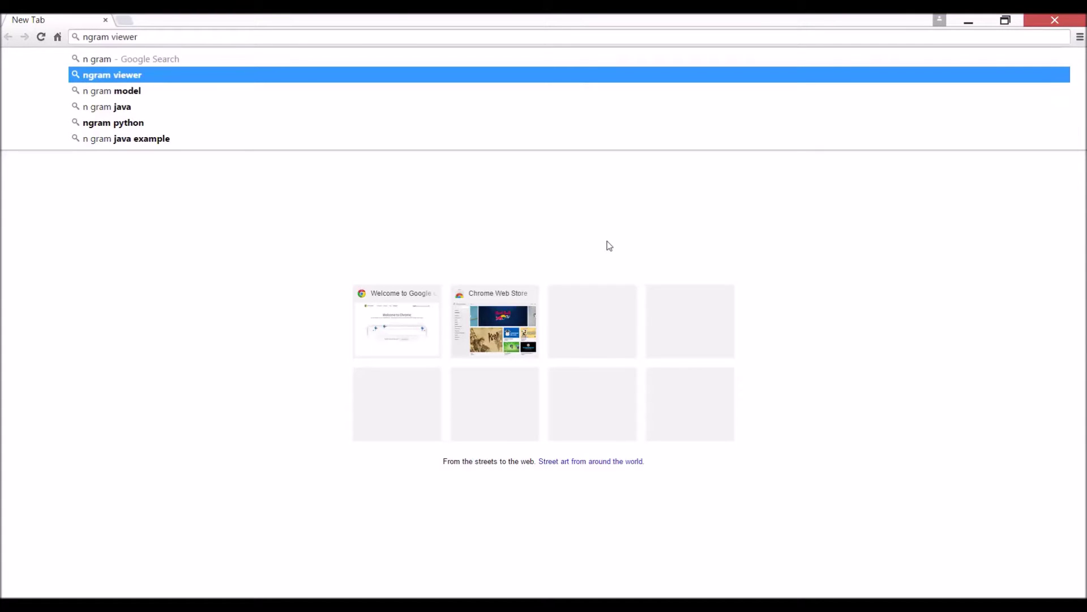
key("Return")
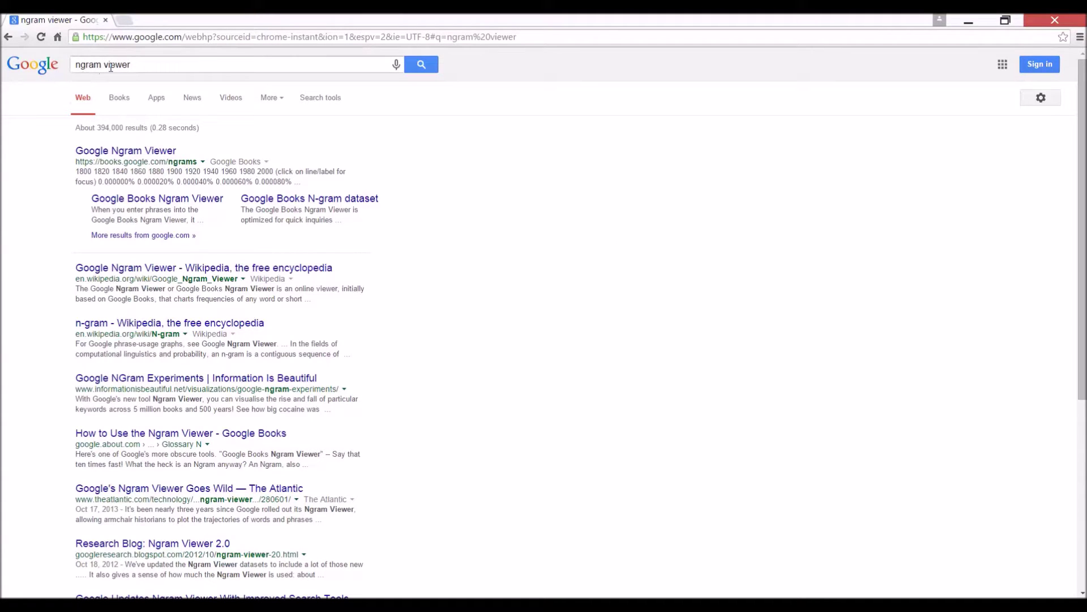
Open the Google Ngram Viewer result and highlight the Frankenstein line on the sample chart
left_click(120, 151)
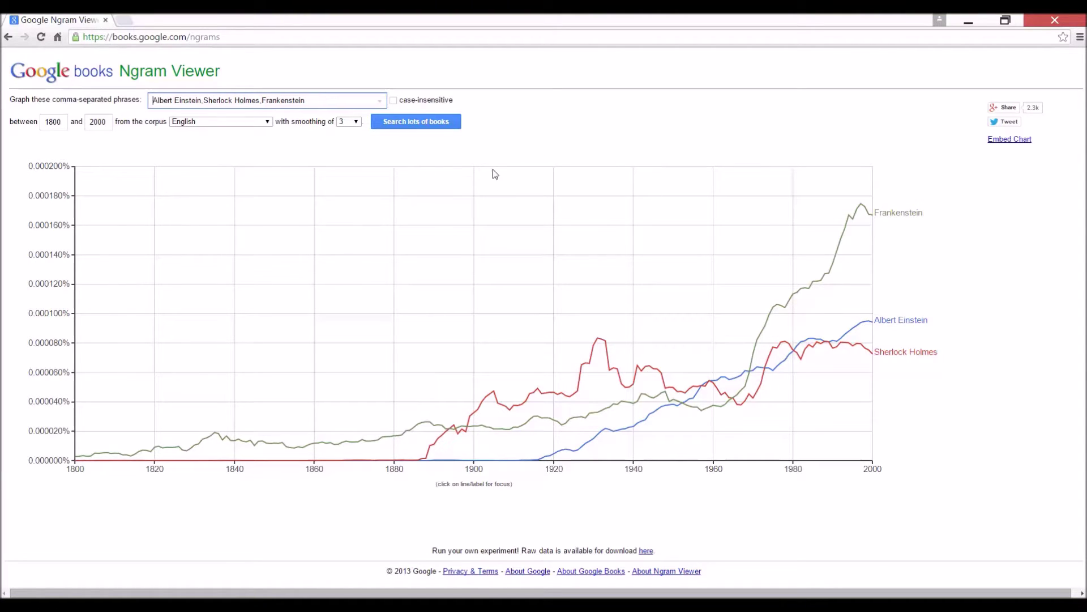
left_click(905, 213)
Replace the query with 'tuberculosis, malaria' and graph both terms for 1800–2000
triple_click(342, 104)
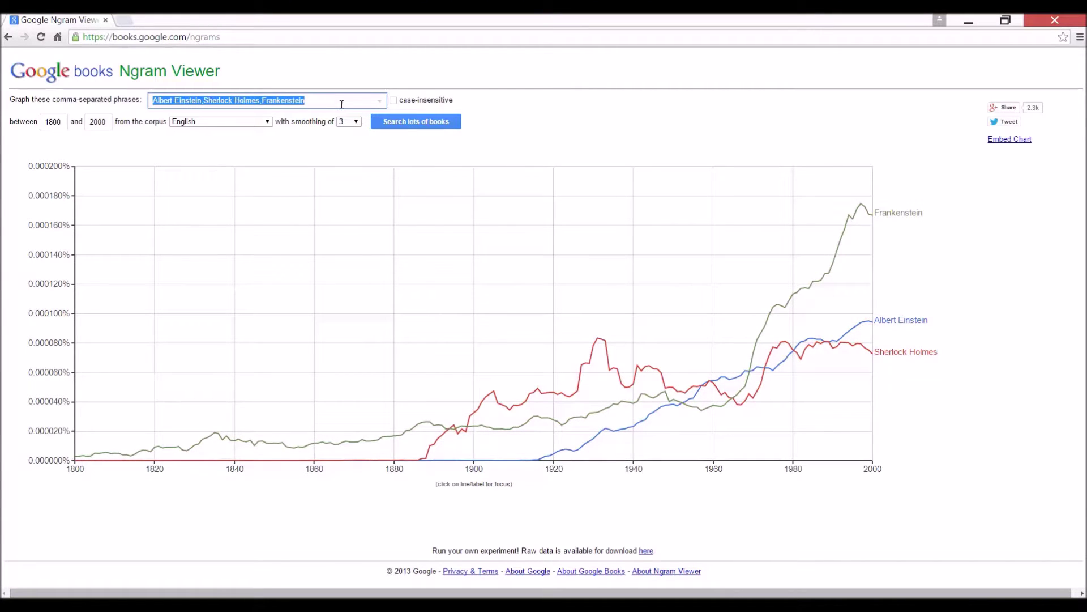
type("tuber")
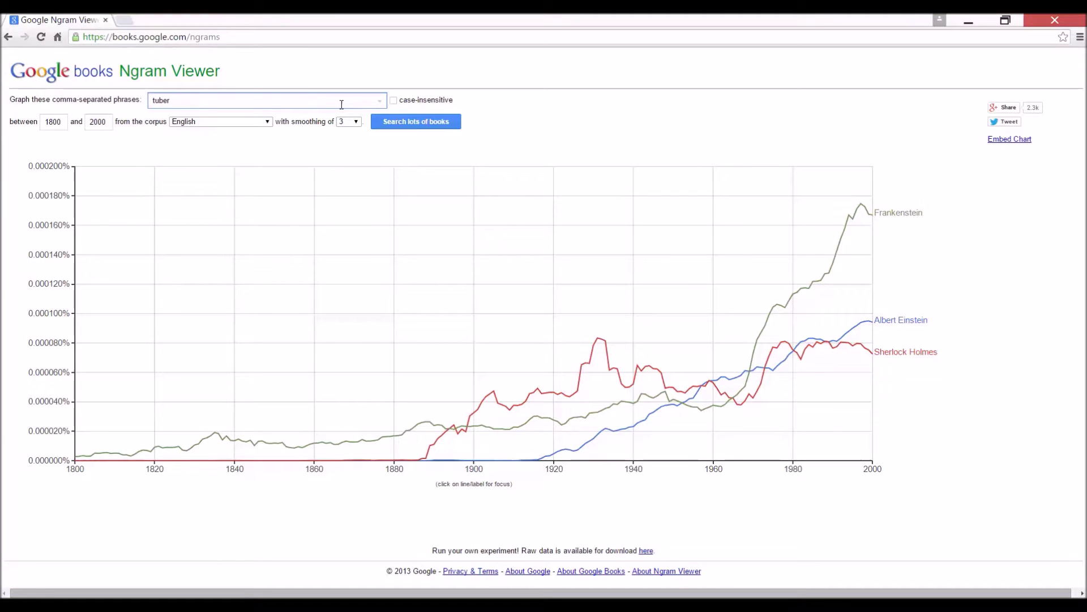
type("culosis, malaria")
key("Return")
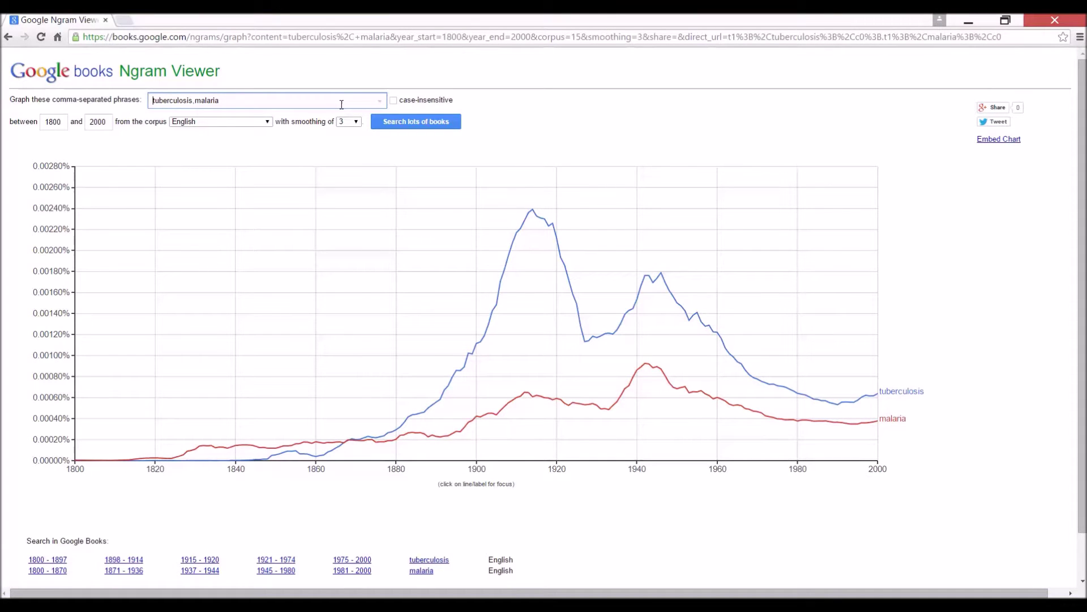
mouse_move(499, 334)
key("End")
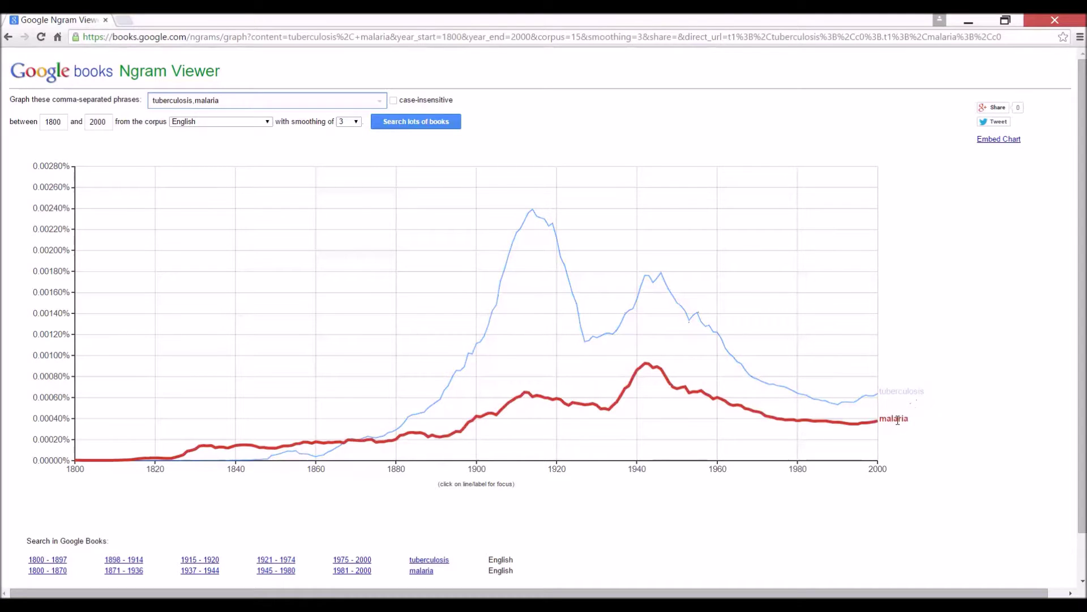
triple_click(302, 99)
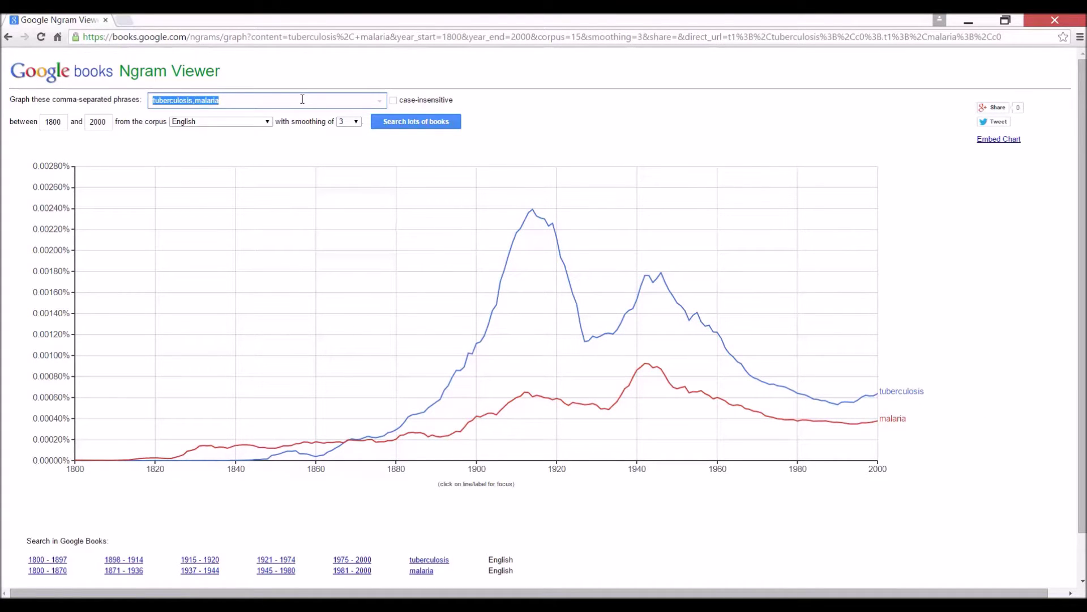
Graph 'walk slow, walk slowly' to compare the two phrasings
type("walk")
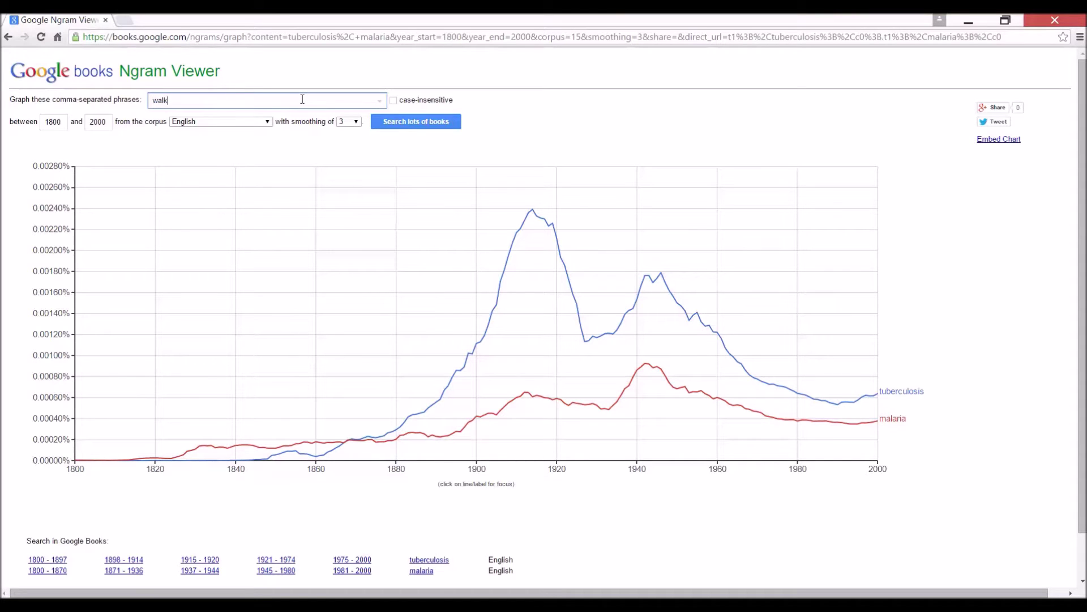
type(" slow, walk slowly")
key("Return")
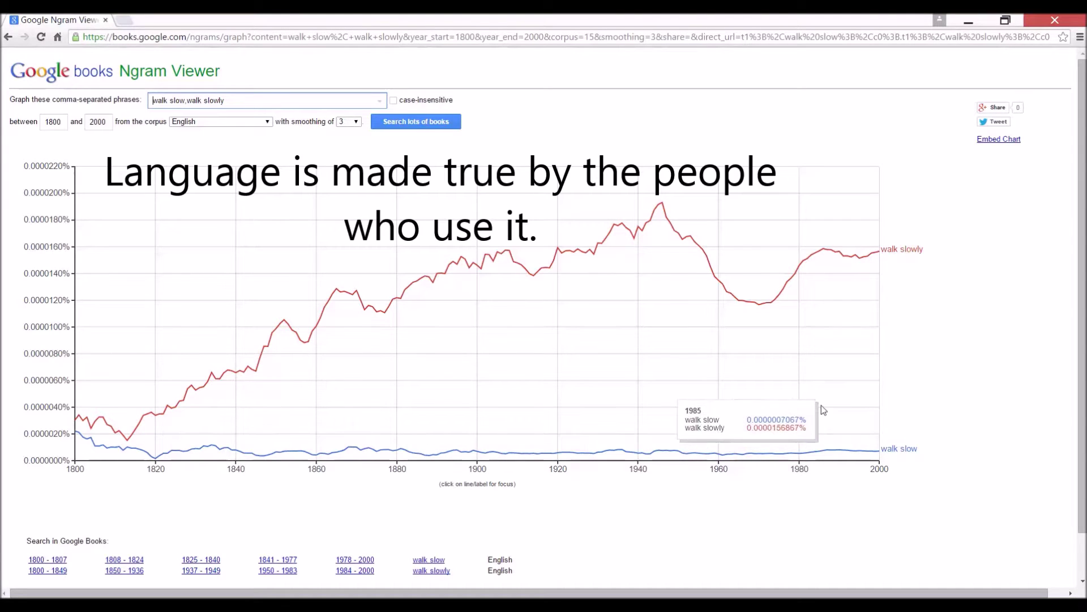
left_click(295, 104)
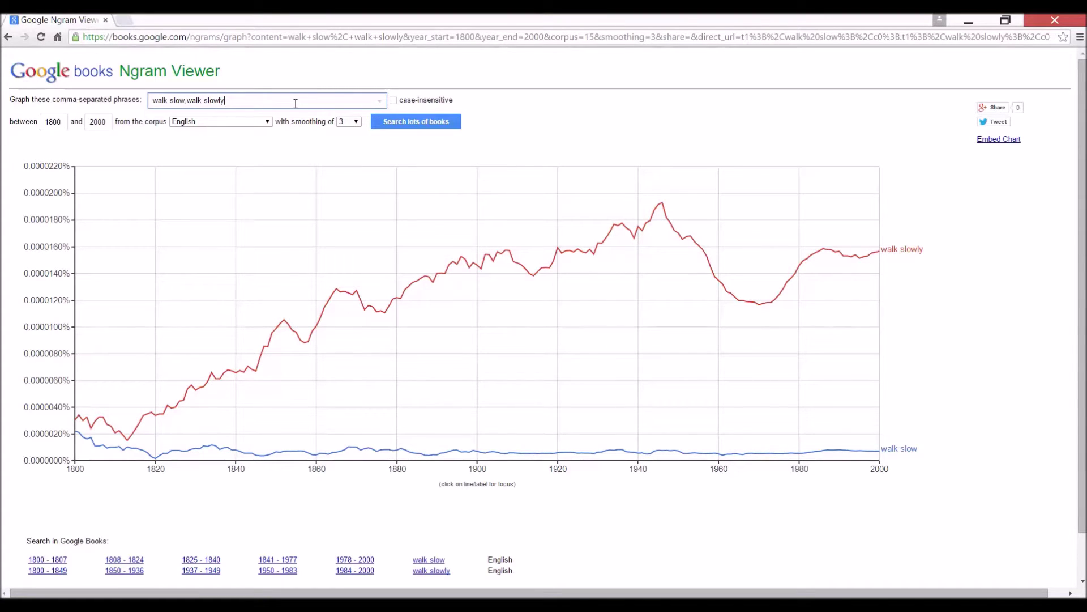
Replace the query with 'endemic in Asia, endemic to Asia' and graph it
key("BackSpace")
key("BackSpace")
key("BackSpace")
key("BackSpace")
key("BackSpace")
key("BackSpace")
key("BackSpace")
key("BackSpace")
key("BackSpace")
key("BackSpace")
key("BackSpace")
key("BackSpace")
key("BackSpace")
key("BackSpace")
key("BackSpace")
key("BackSpace")
key("BackSpace")
key("BackSpace")
key("BackSpace")
key("BackSpace")
type("endemic in Asia")
type(", endemic to Asia")
key("Return")
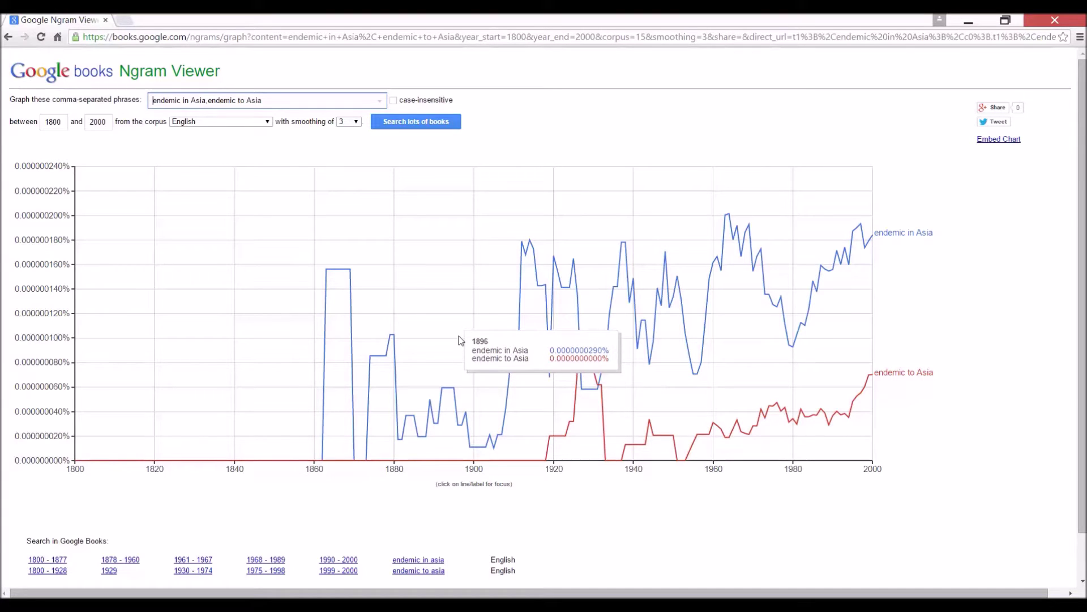
left_click(63, 123)
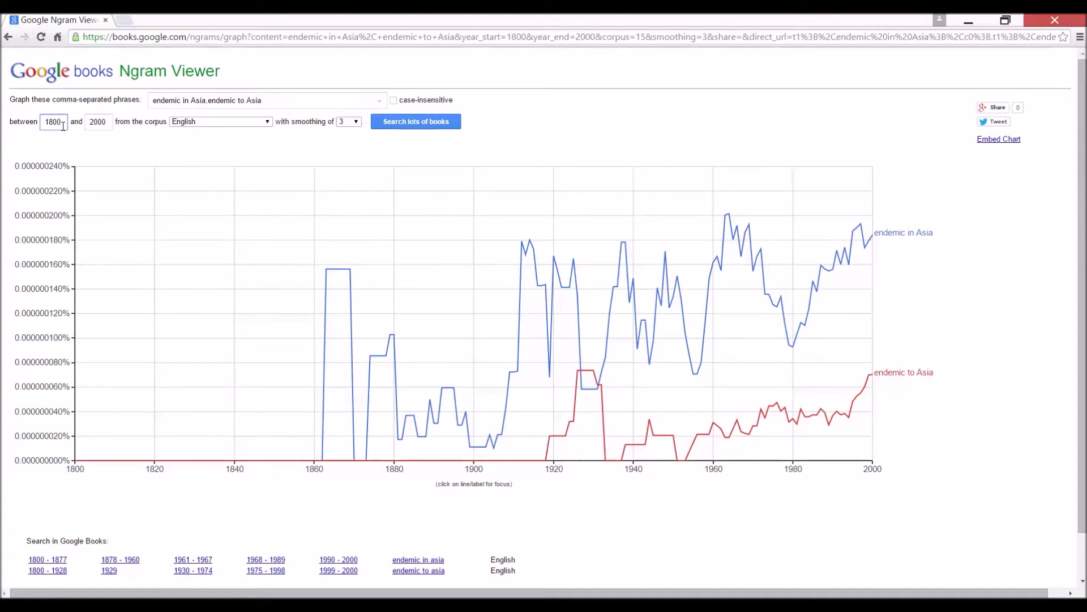
Change the start year from 1800 to 1950 and redraw the chart
key("BackSpace")
key("BackSpace")
key("BackSpace")
key("BackSpace")
type("1950")
key("Return")
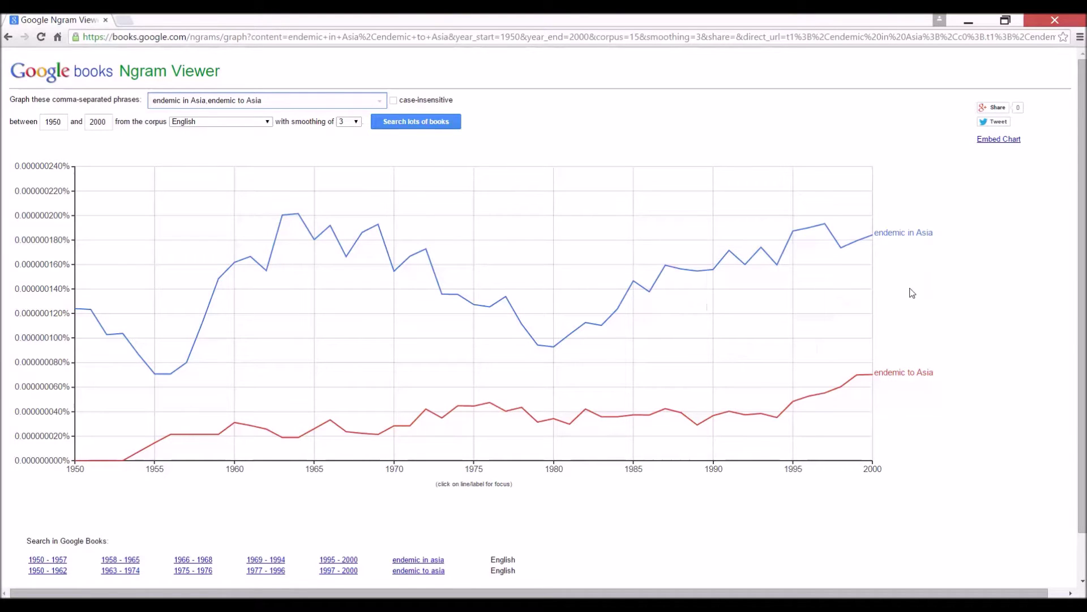
left_click(205, 103)
Change both phrases to 'endemic in Europe, endemic to Europe' and graph them
key("BackSpace")
key("BackSpace")
key("BackSpace")
key("BackSpace")
key("BackSpace")
type("Europe")
key("BackSpace")
key("BackSpace")
key("BackSpace")
key("BackSpace")
type("Europe")
key("Return")
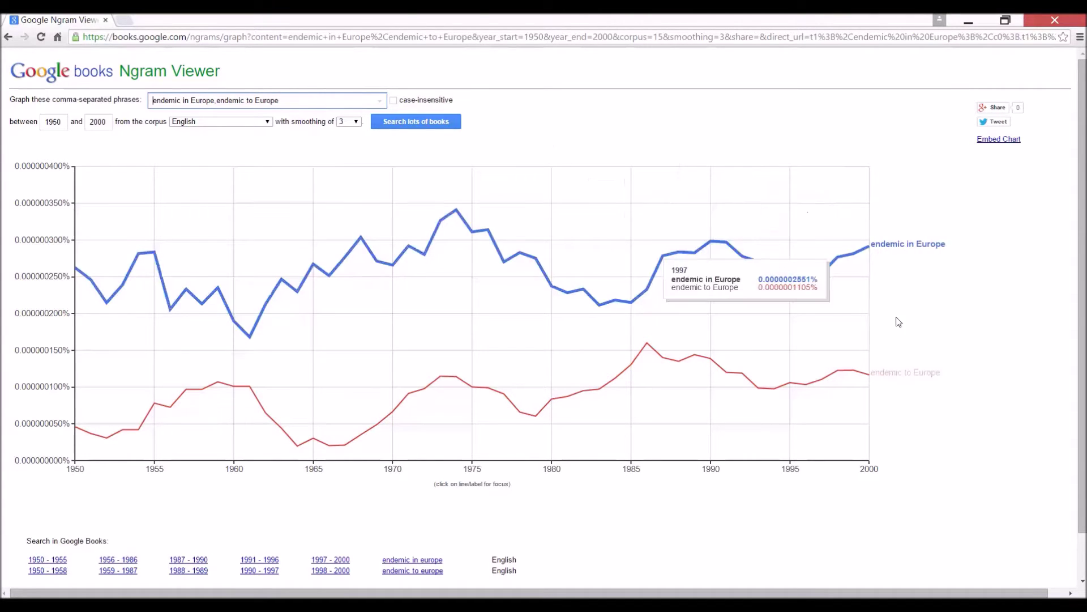
mouse_move(868, 375)
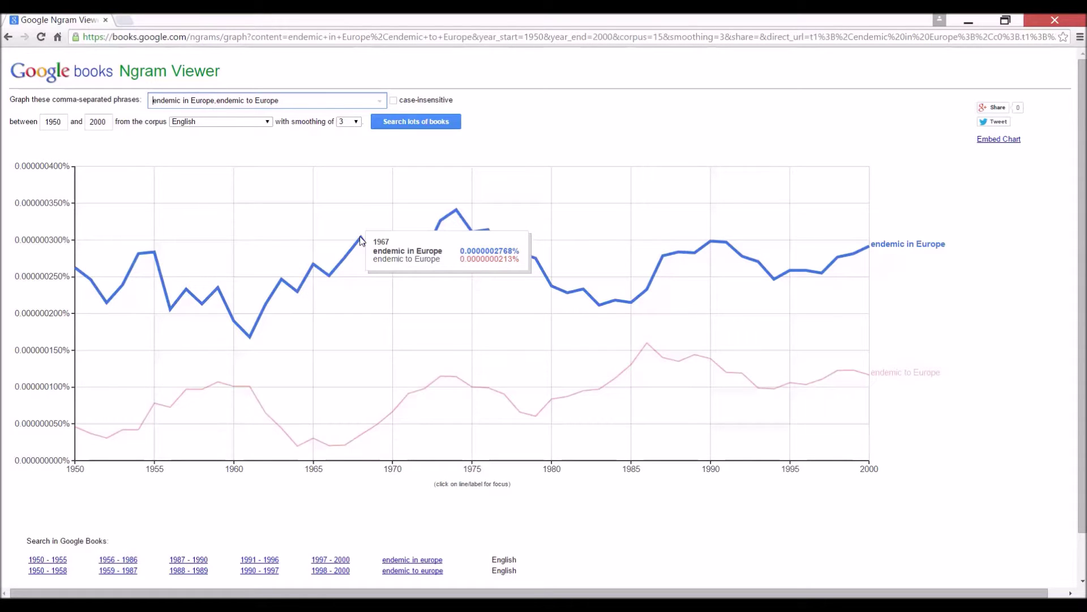
left_click(358, 124)
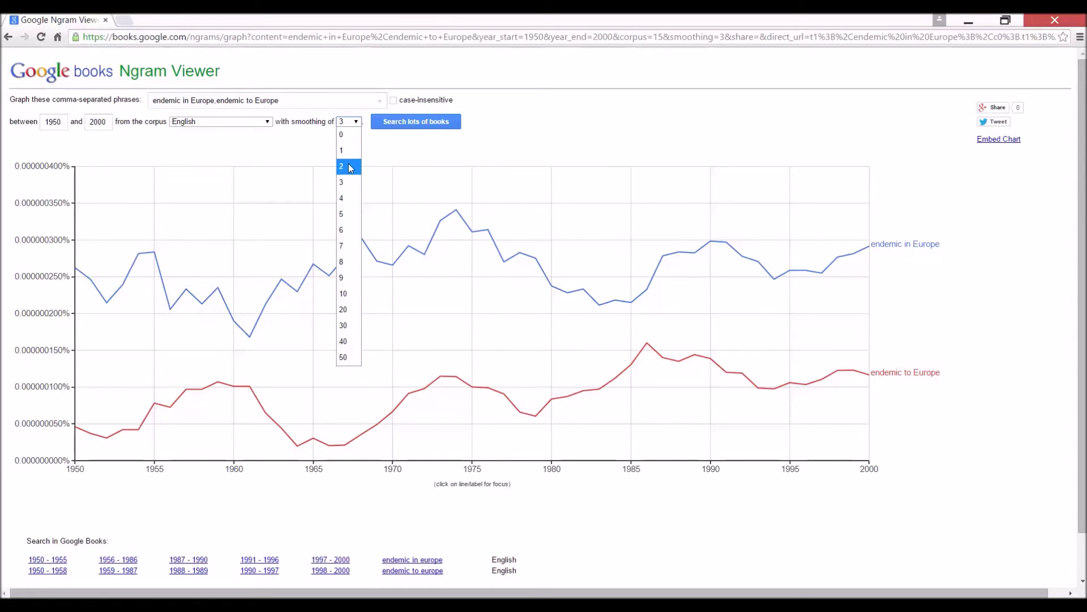
left_click(348, 135)
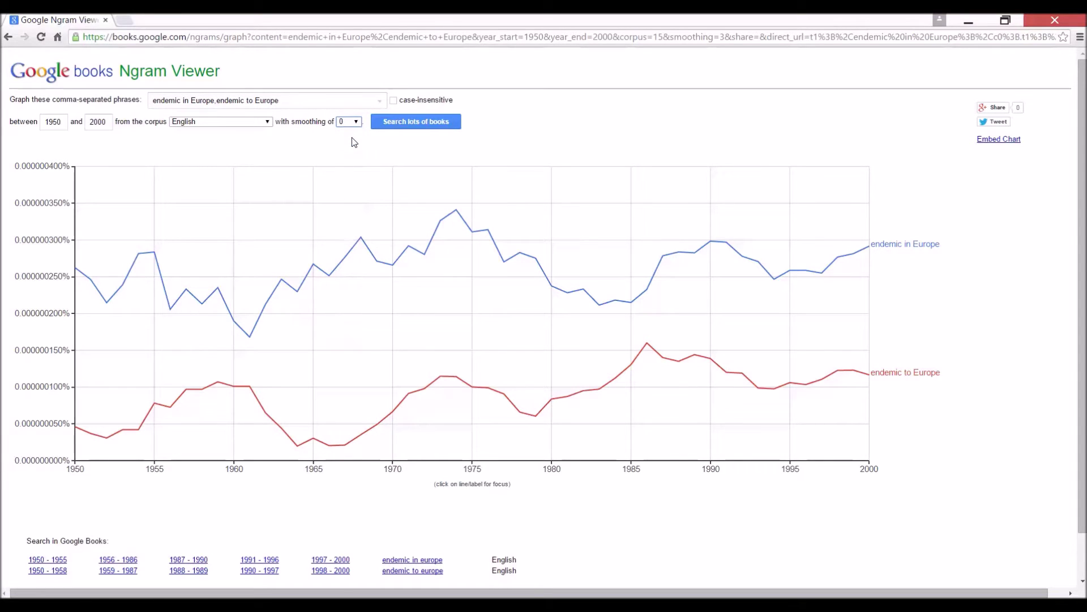
left_click(400, 126)
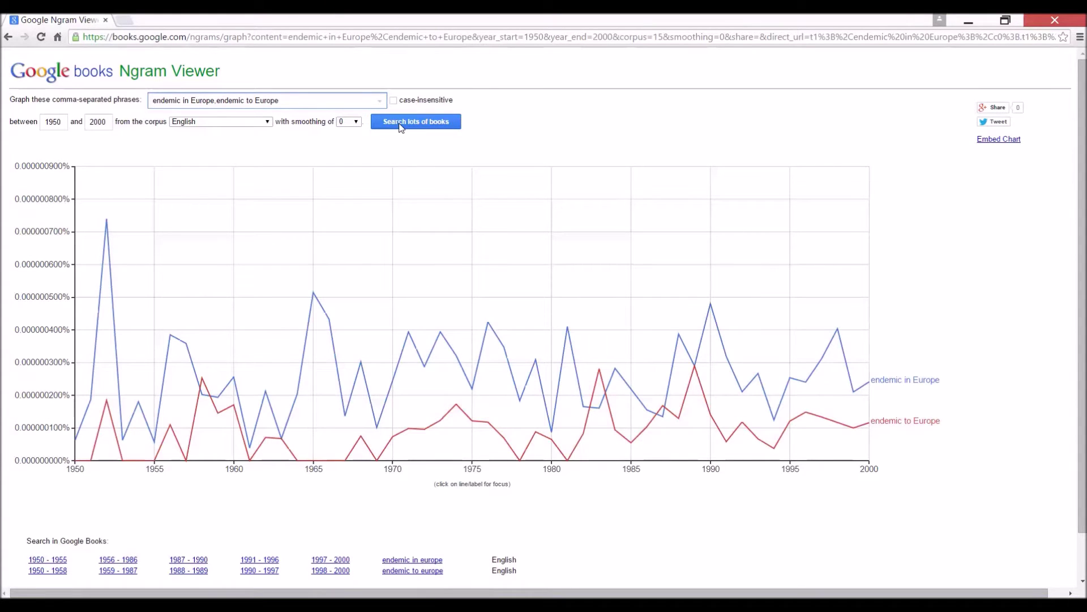
mouse_move(385, 188)
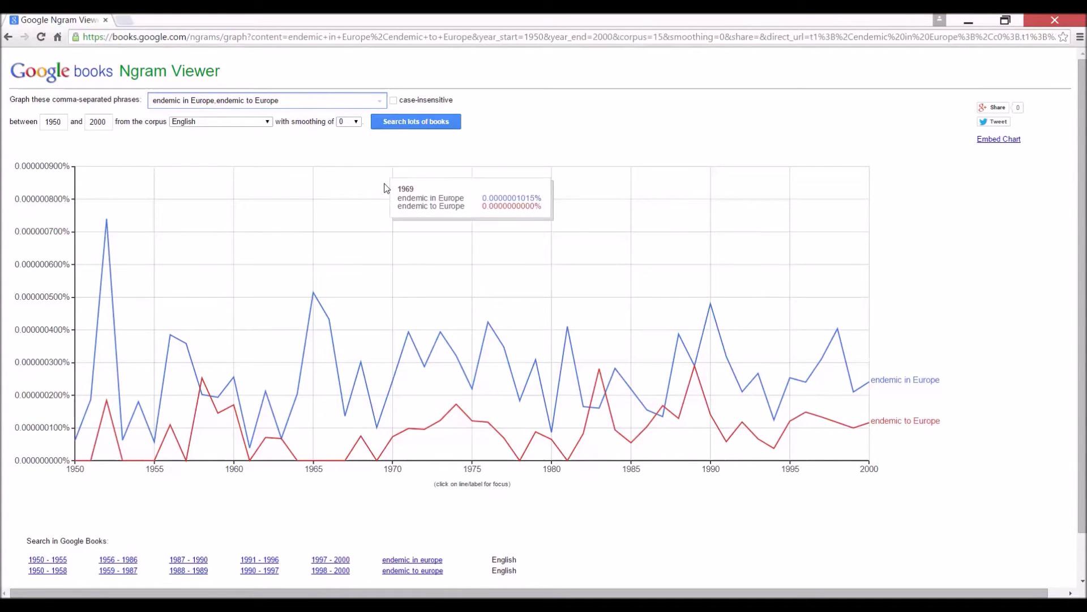
mouse_move(427, 194)
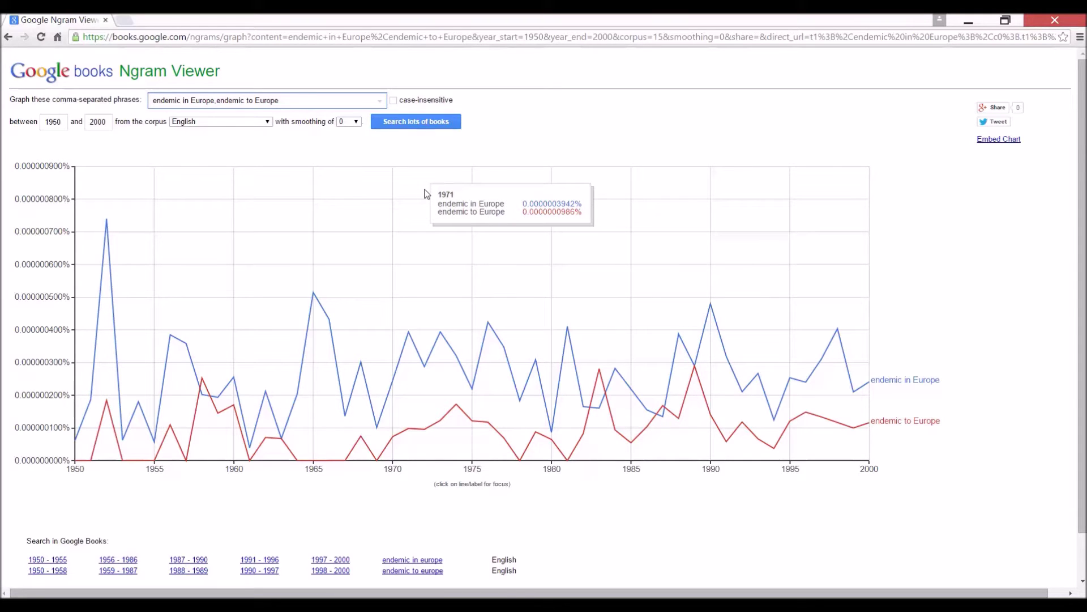
mouse_move(230, 259)
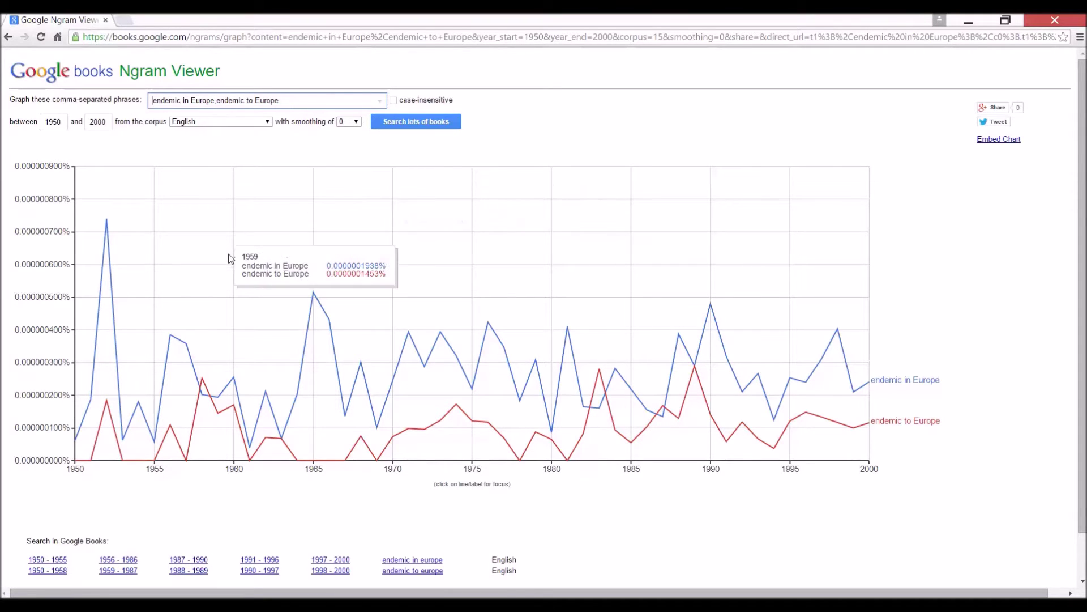
mouse_move(206, 386)
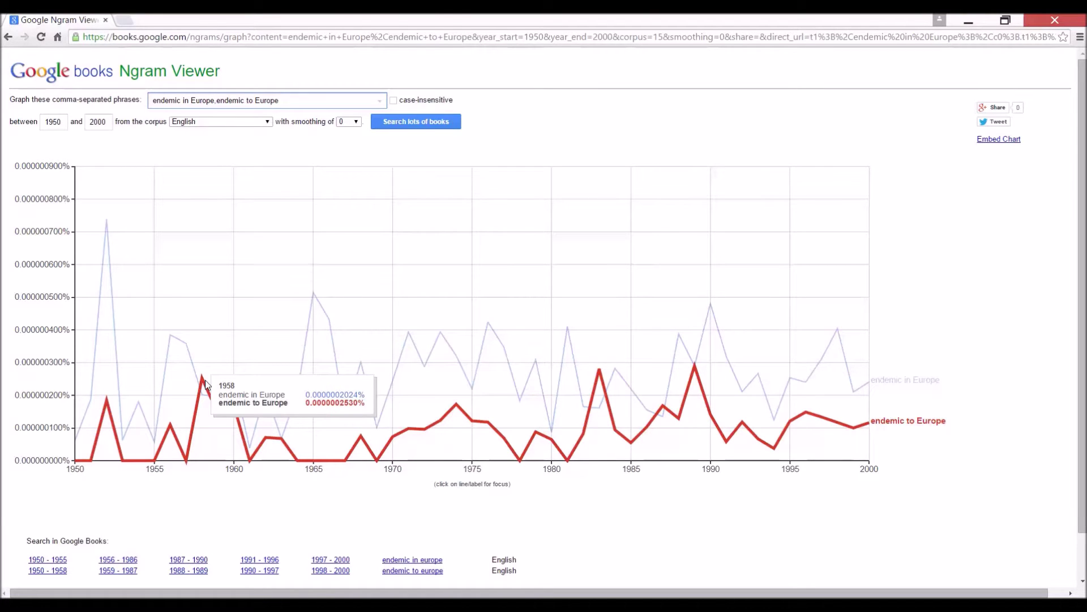
mouse_move(600, 375)
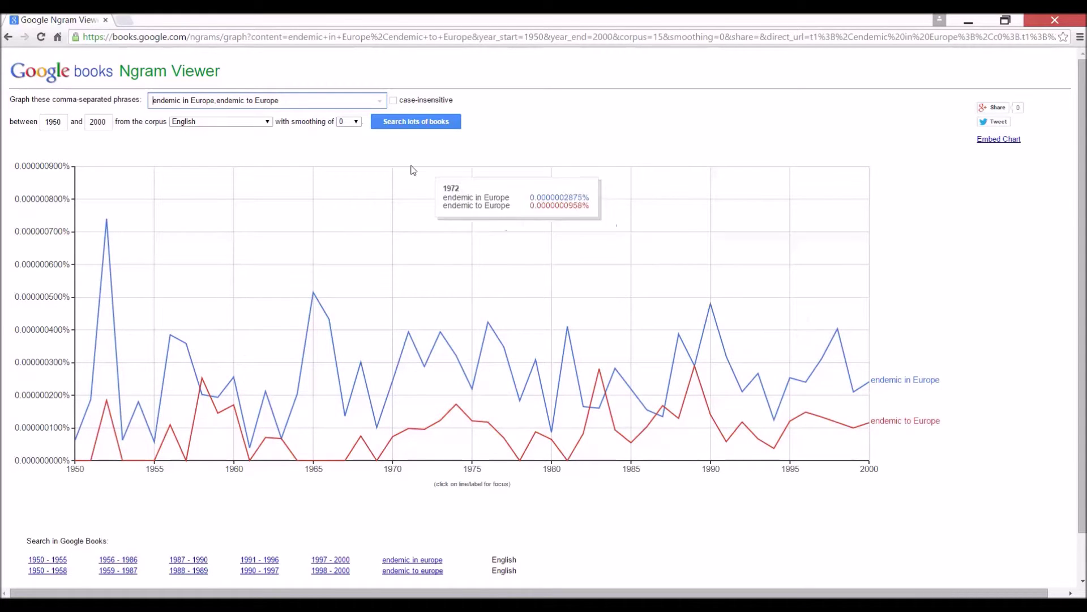
Set smoothing to 50 and redraw the chart
left_click(357, 123)
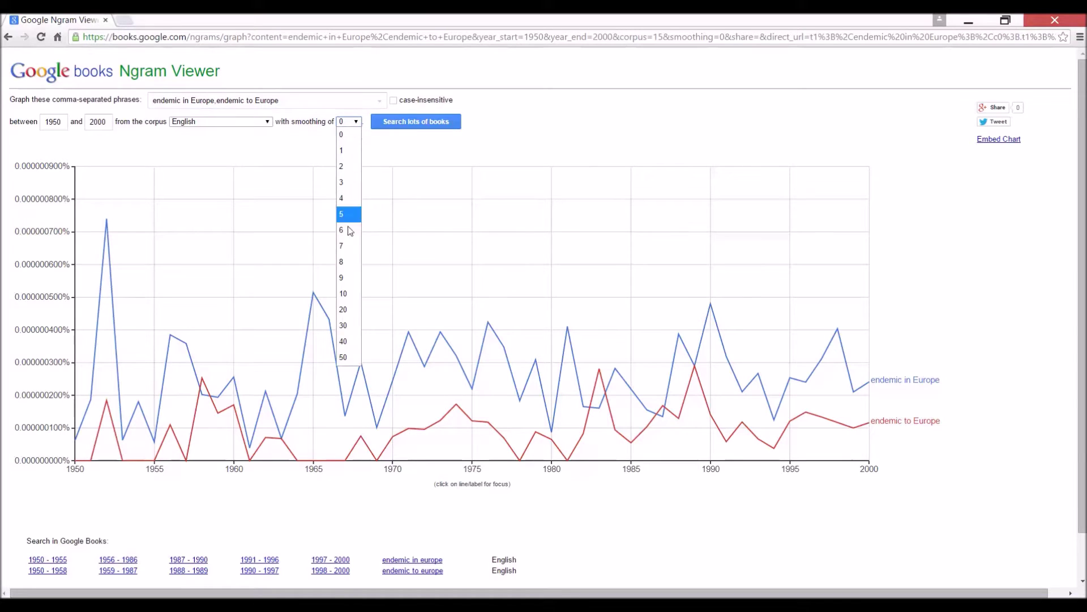
left_click(344, 357)
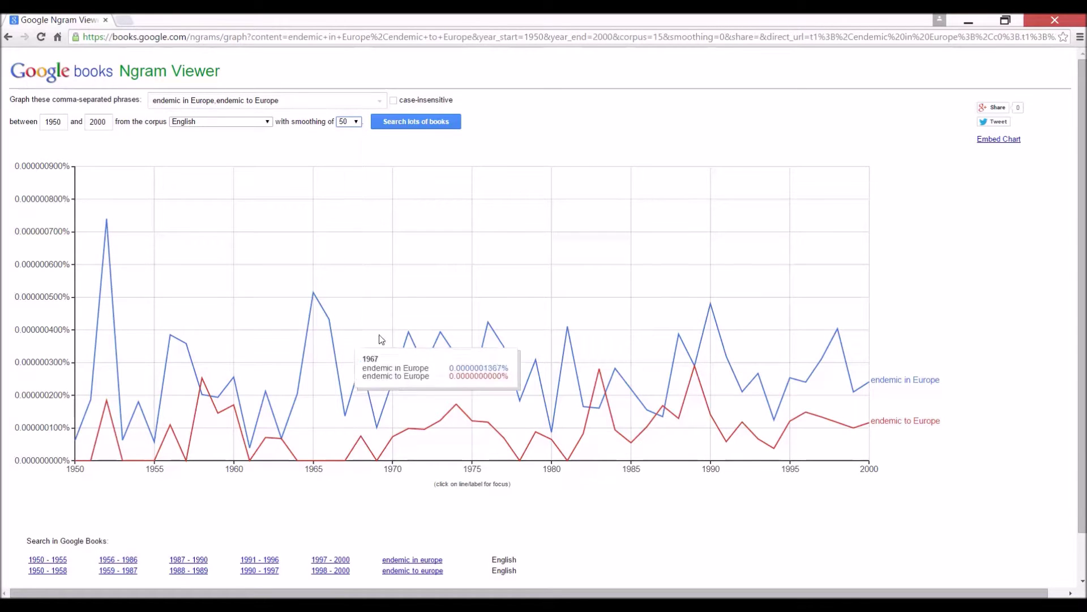
left_click(410, 123)
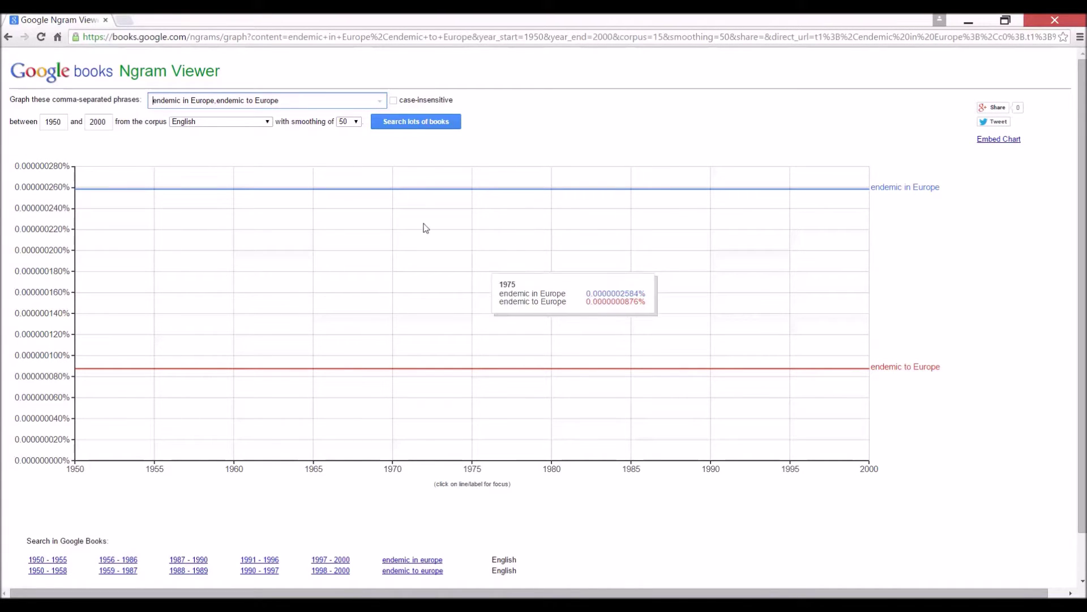
Set smoothing back to 3 and redraw the chart
left_click(356, 122)
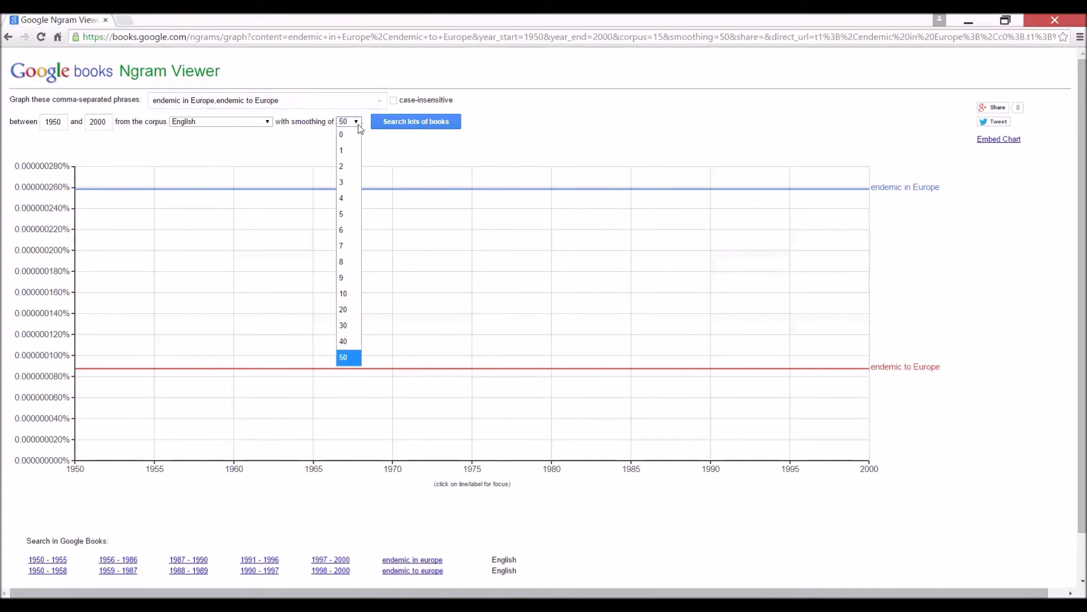
left_click(356, 182)
left_click(397, 123)
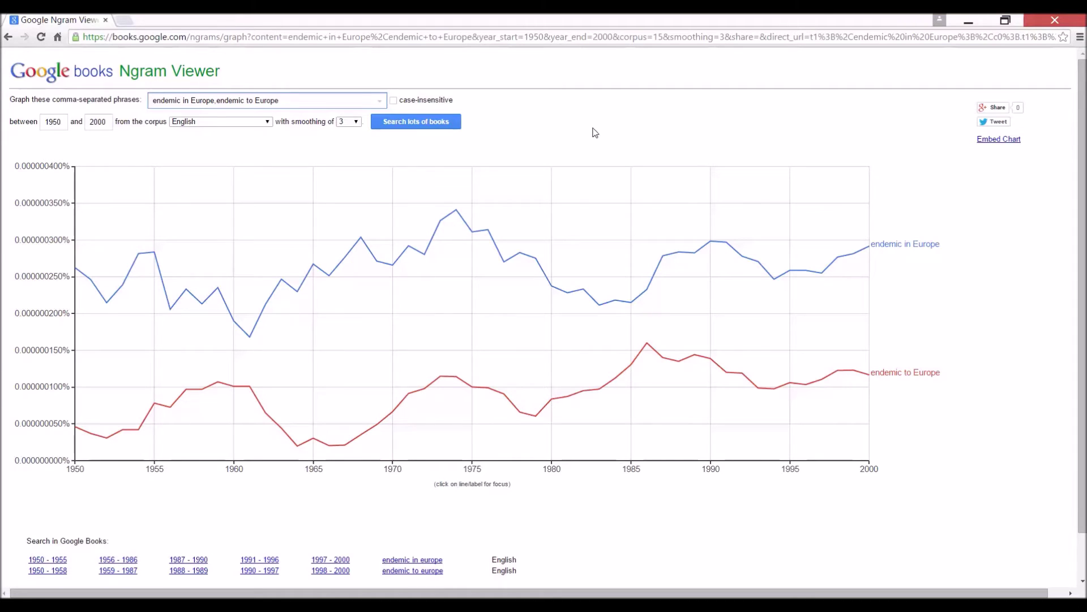
Replace the two phrases with the wildcard query 'endemic * Europe' and search
left_click(304, 103)
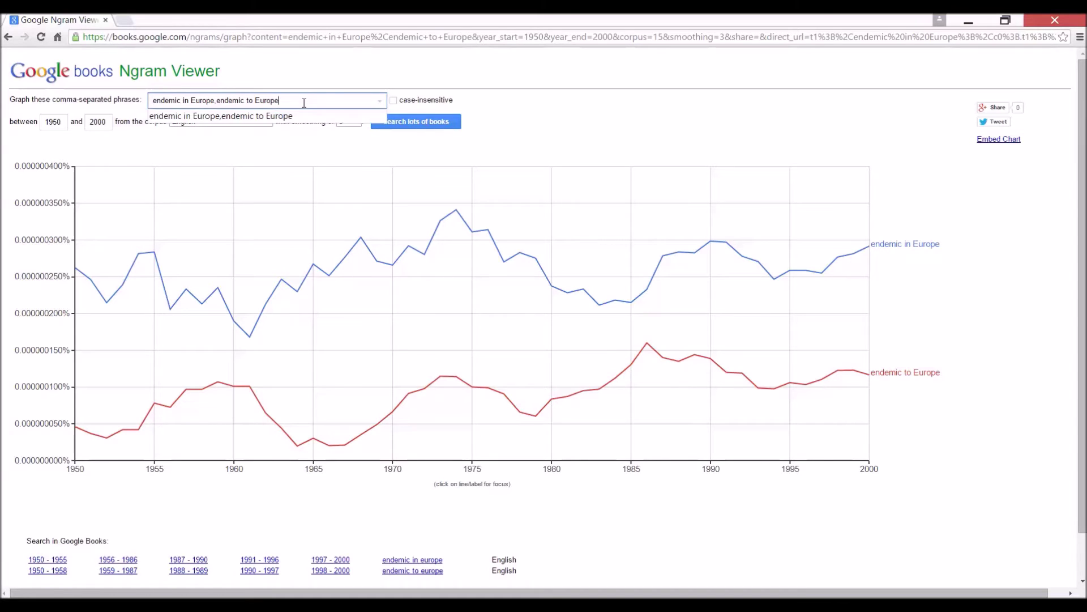
key("BackSpace")
key("BackSpace")
key("BackSpace")
key("BackSpace")
key("BackSpace")
key("BackSpace")
key("BackSpace")
key("BackSpace")
key("BackSpace")
key("BackSpace")
key("BackSpace")
key("BackSpace")
key("BackSpace")
key("BackSpace")
key("BackSpace")
key("BackSpace")
key("BackSpace")
key("Left")
key("Left")
key("Left")
key("Left")
key("Left")
key("Left")
key("Left")
key("BackSpace")
key("BackSpace")
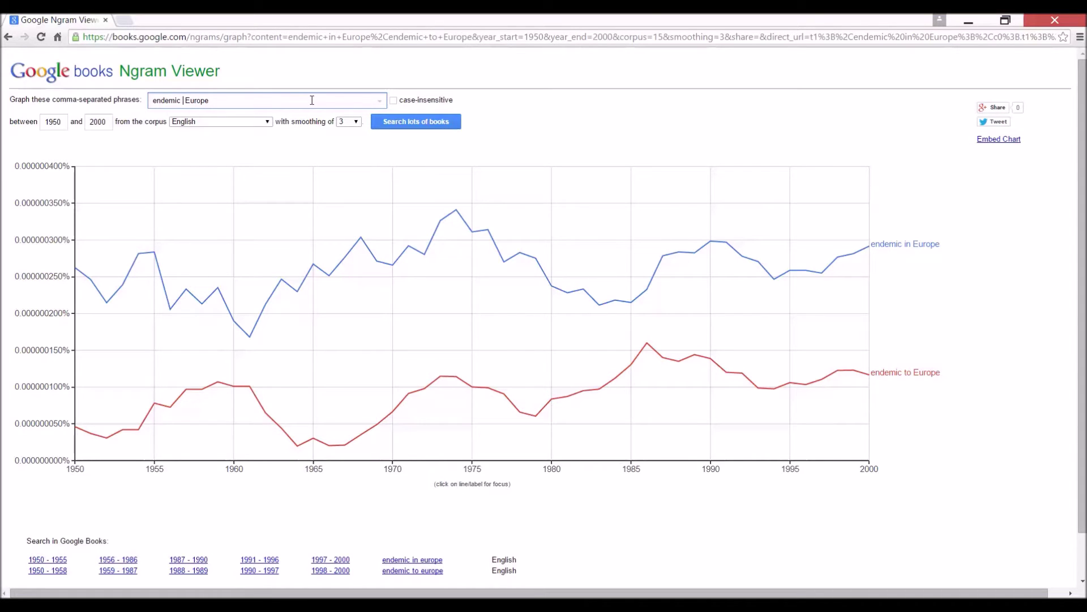
type("*")
key("Right")
key("Return")
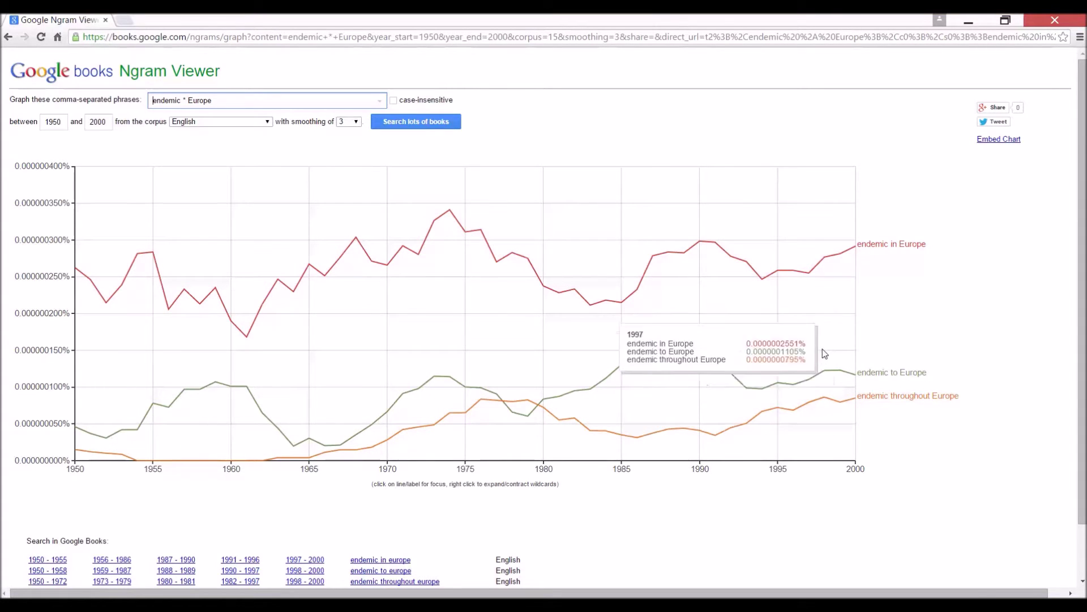
left_click(387, 106)
Enter the wildcard query 'information * the strain' and graph it
left_click(348, 102)
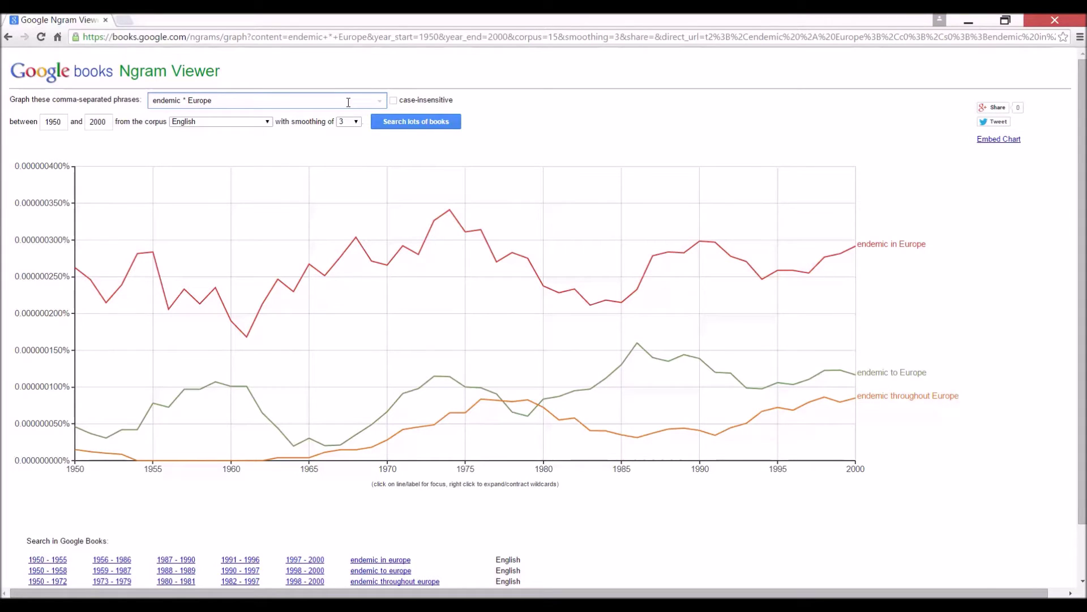
key("BackSpace")
key("BackSpace")
key("BackSpace")
key("BackSpace")
key("BackSpace")
key("BackSpace")
key("BackSpace")
key("BackSpace")
key("BackSpace")
key("BackSpace")
key("BackSpace")
key("BackSpace")
key("BackSpace")
key("BackSpace")
key("BackSpace")
key("BackSpace")
type("info")
type("rma")
type("tion")
type("o")
type("f the str")
type("ain")
key("Left")
key("Left")
key("Left")
key("Left")
key("BackSpace")
key("BackSpace")
type("*")
key("Return")
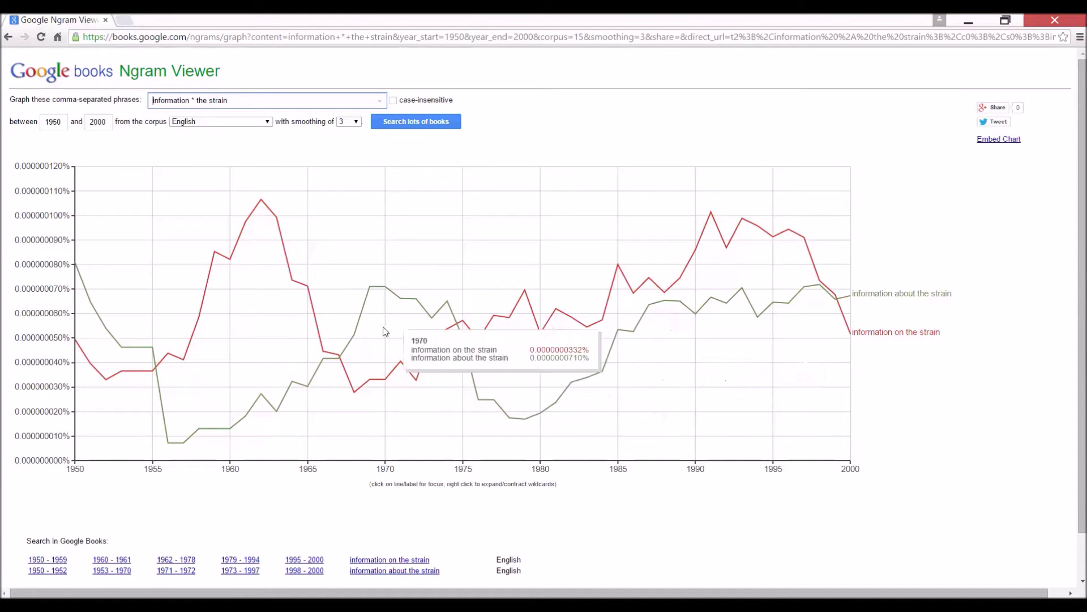
Redraw the information * the strain chart with smoothing 50
left_click(357, 122)
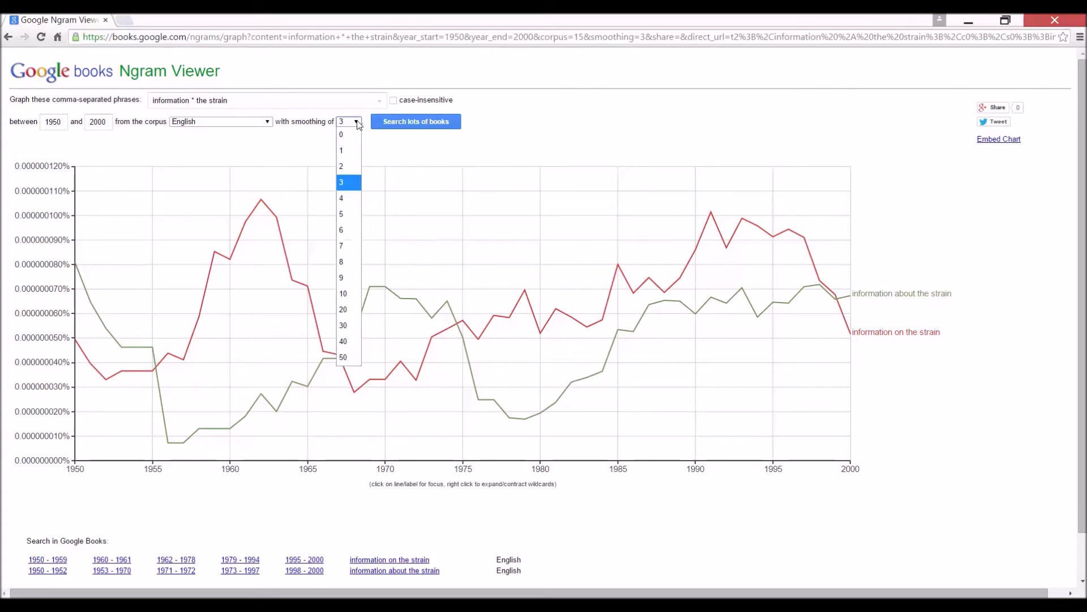
left_click(344, 356)
left_click(422, 129)
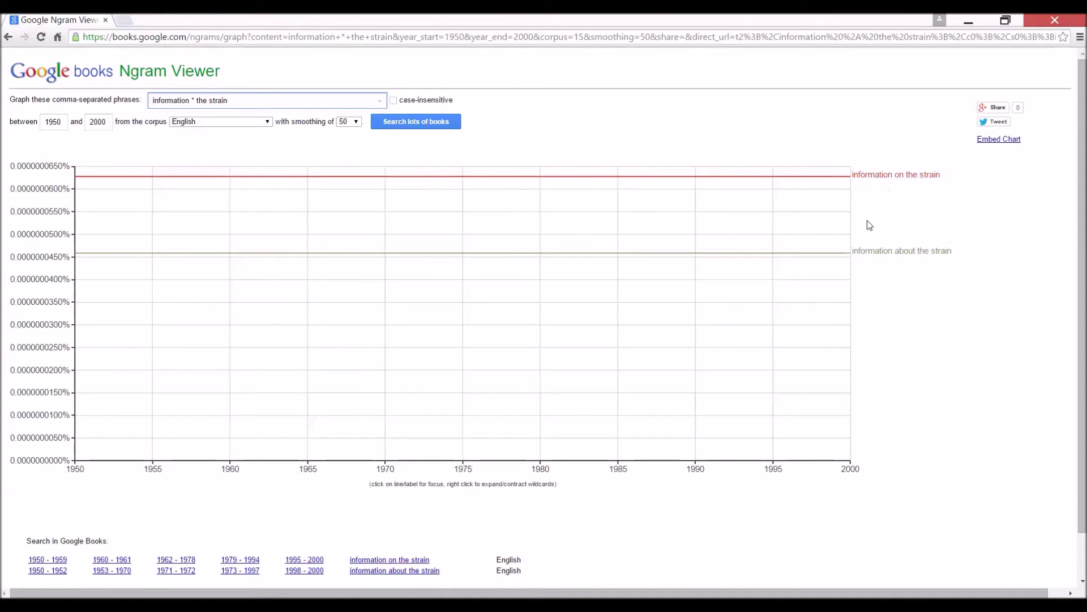
mouse_move(849, 249)
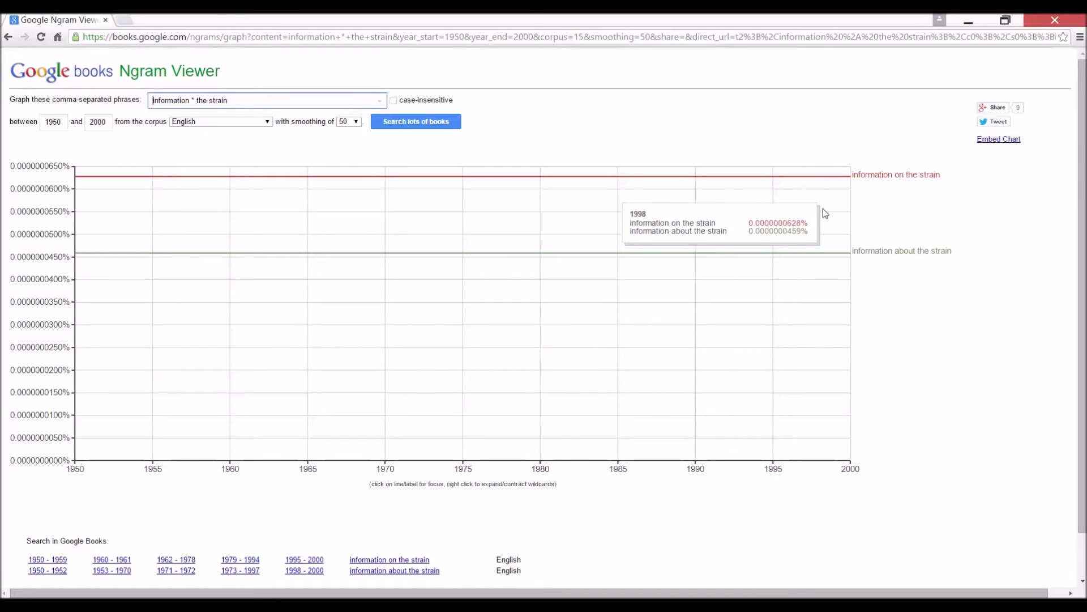
left_click(353, 100)
Replace the strain query with *_VERB a PCR and chart which verbs precede 'a PCR'
key("BackSpace")
key("BackSpace")
key("BackSpace")
key("BackSpace")
key("BackSpace")
key("BackSpace")
key("BackSpace")
key("BackSpace")
key("BackSpace")
key("BackSpace")
key("BackSpace")
key("BackSpace")
key("BackSpace")
key("BackSpace")
key("BackSpace")
key("BackSpace")
key("BackSpace")
key("BackSpace")
key("BackSpace")
key("BackSpace")
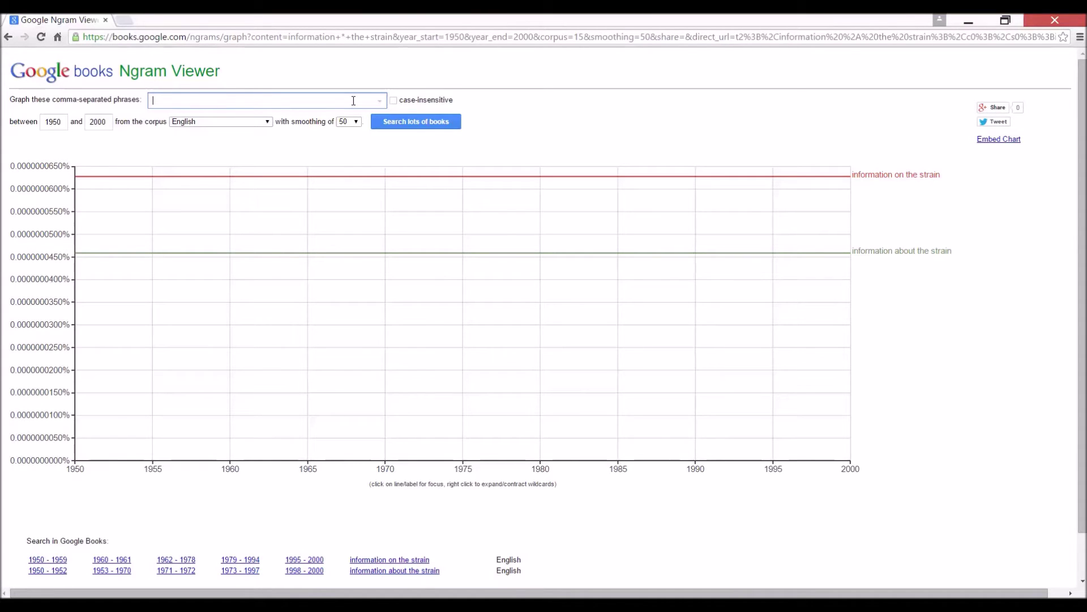
type("PCR")
key("Left")
type("*_VERB a")
left_click(395, 124)
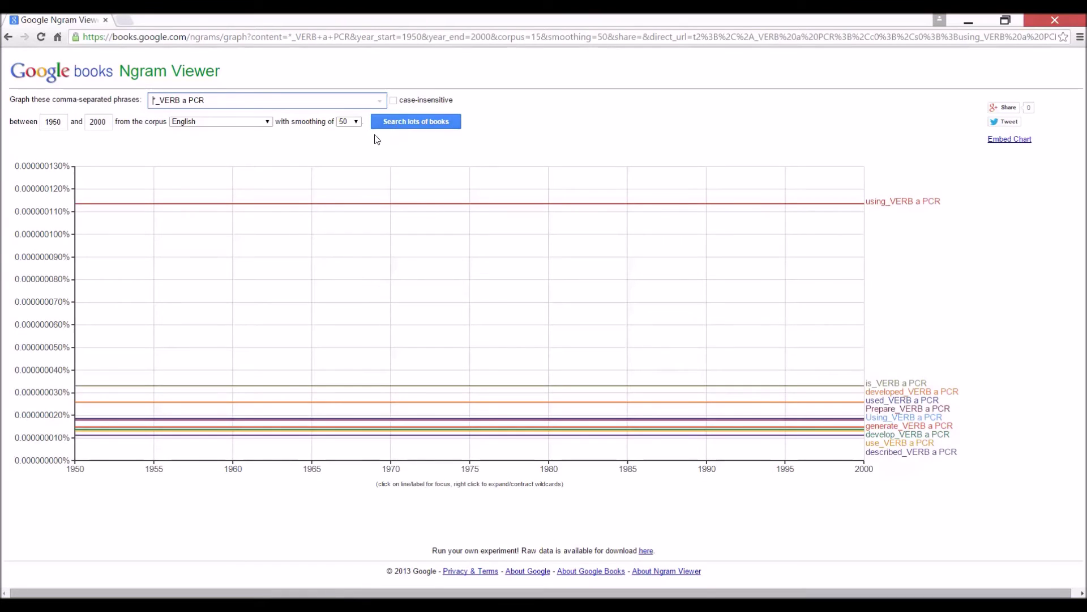
Redraw the *_VERB a PCR chart with smoothing set to 3
left_click(354, 121)
left_click(348, 180)
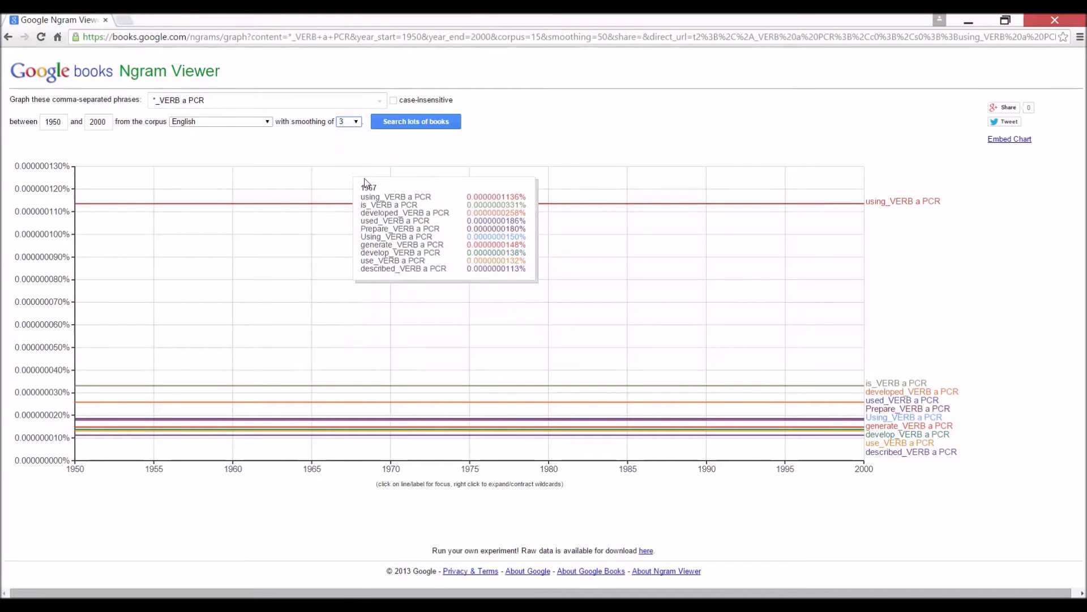
left_click(397, 123)
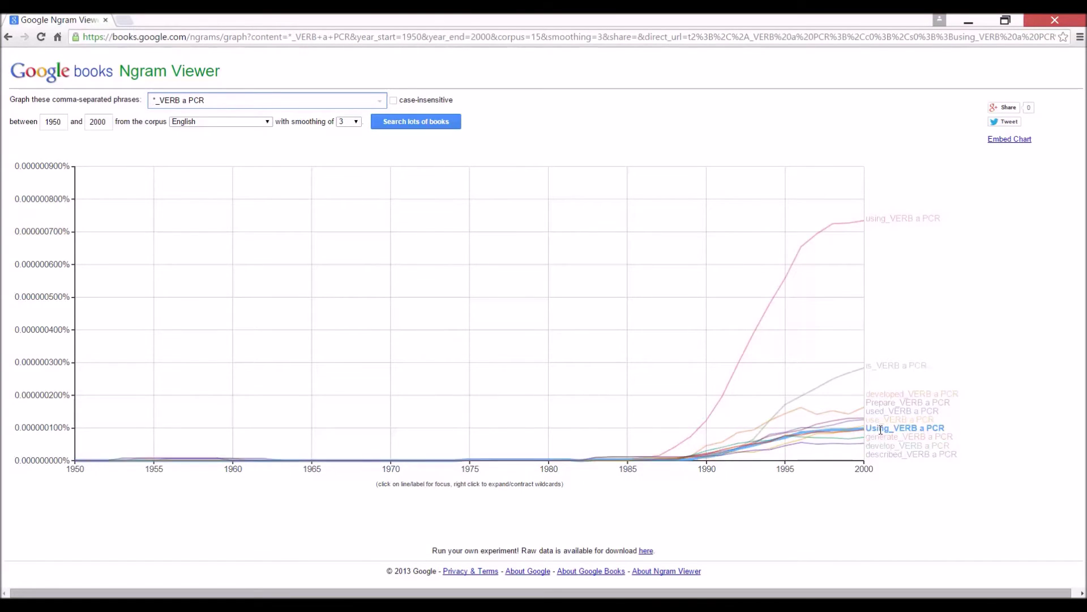
Chart use a PCR against perform a PCR
triple_click(246, 99)
type("use a PCR")
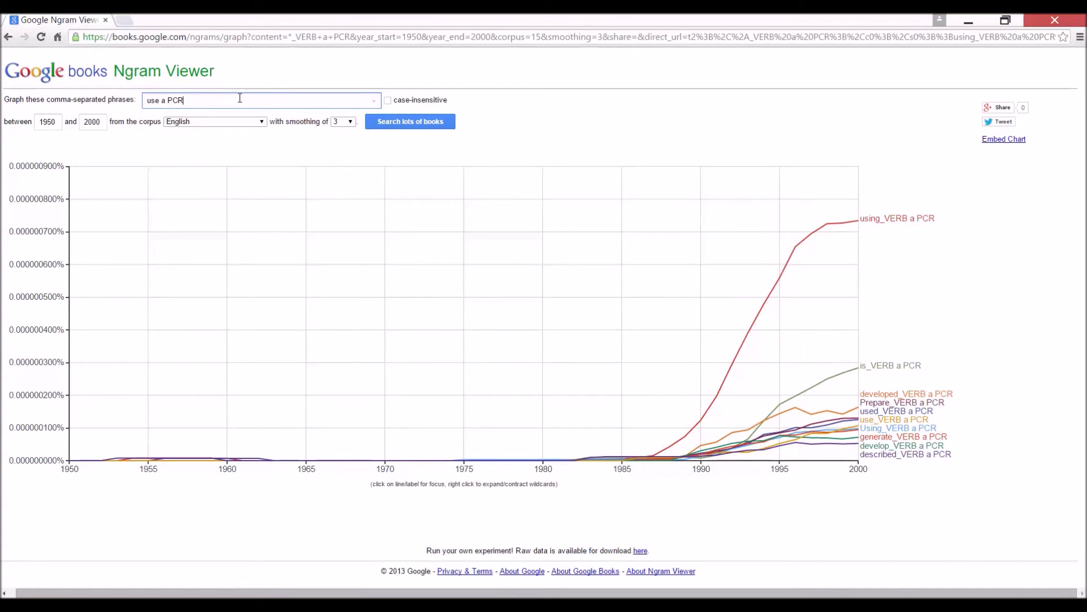
type(", perform a PCR")
key("Return")
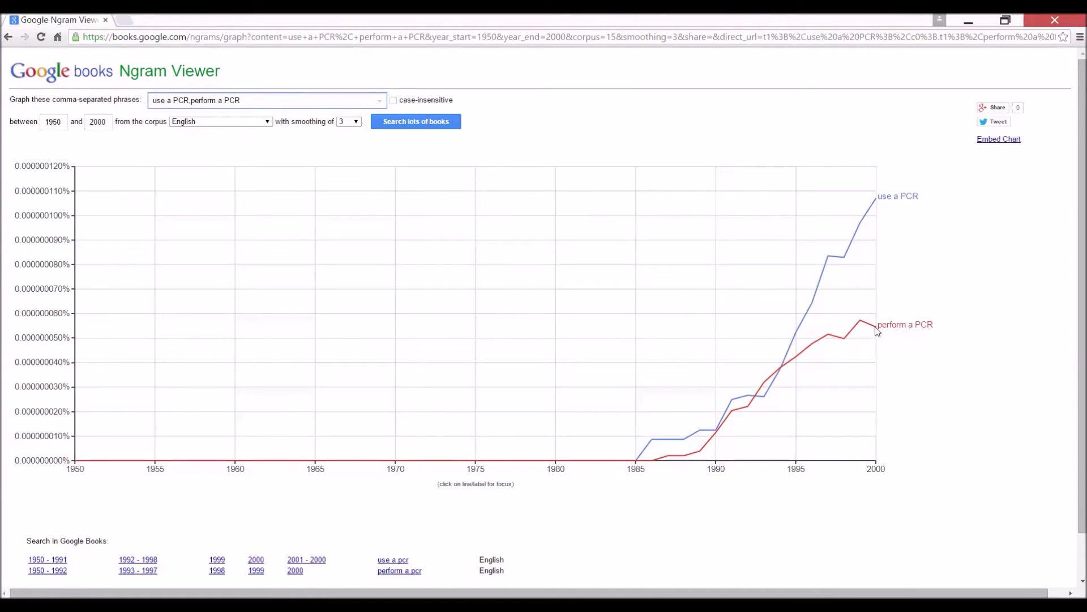
Add carry out a PCR to the comparison, rerun it, then start clearing the query
mouse_move(876, 326)
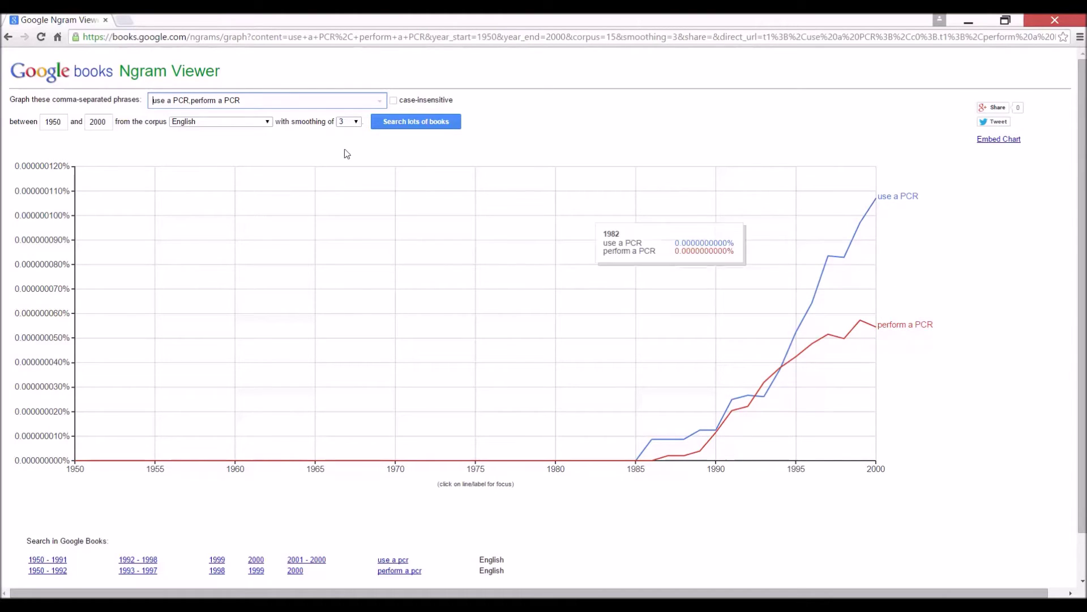
left_click(253, 102)
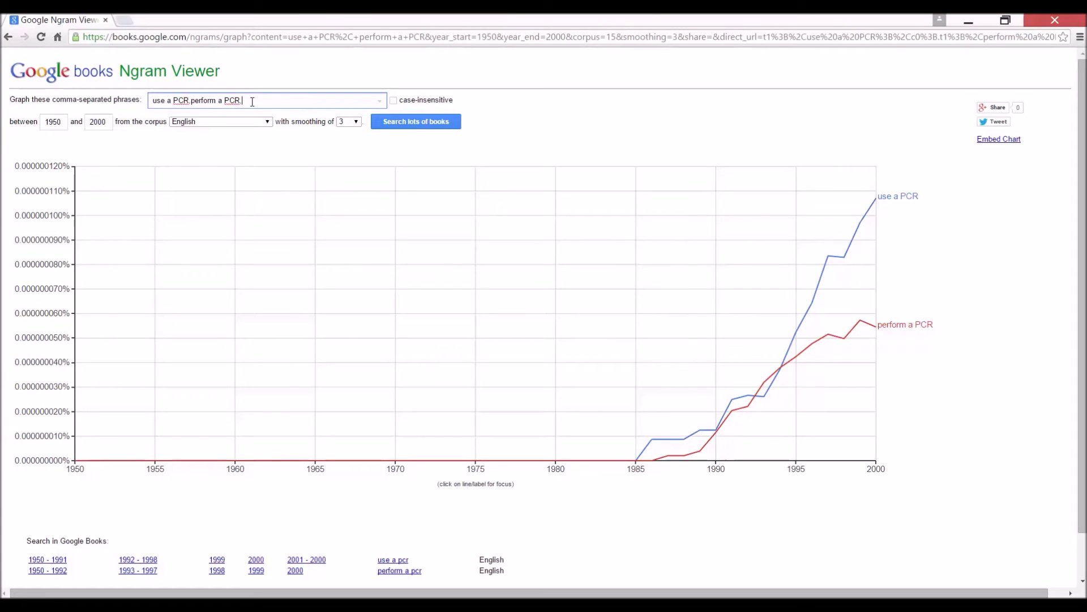
type(", carry out a PCR")
key("Return")
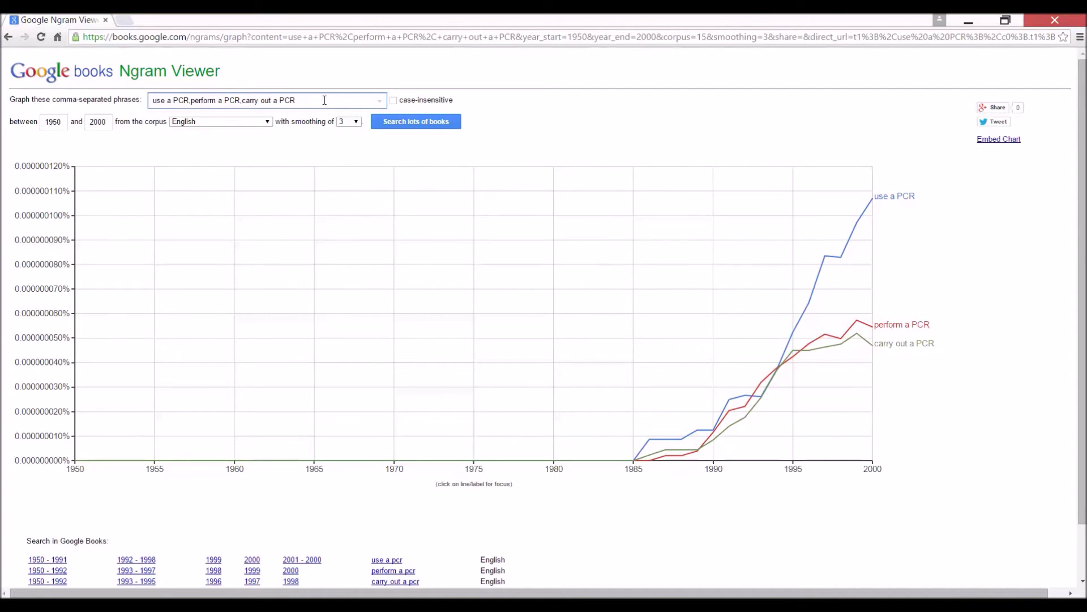
key("BackSpace")
key("BackSpace")
key("BackSpace")
key("BackSpace")
key("BackSpace")
key("BackSpace")
key("BackSpace")
key("BackSpace")
key("BackSpace")
key("BackSpace")
key("BackSpace")
key("BackSpace")
key("BackSpace")
key("BackSpace")
key("BackSpace")
key("BackSpace")
key("BackSpace")
key("BackSpace")
key("BackSpace")
key("BackSpace")
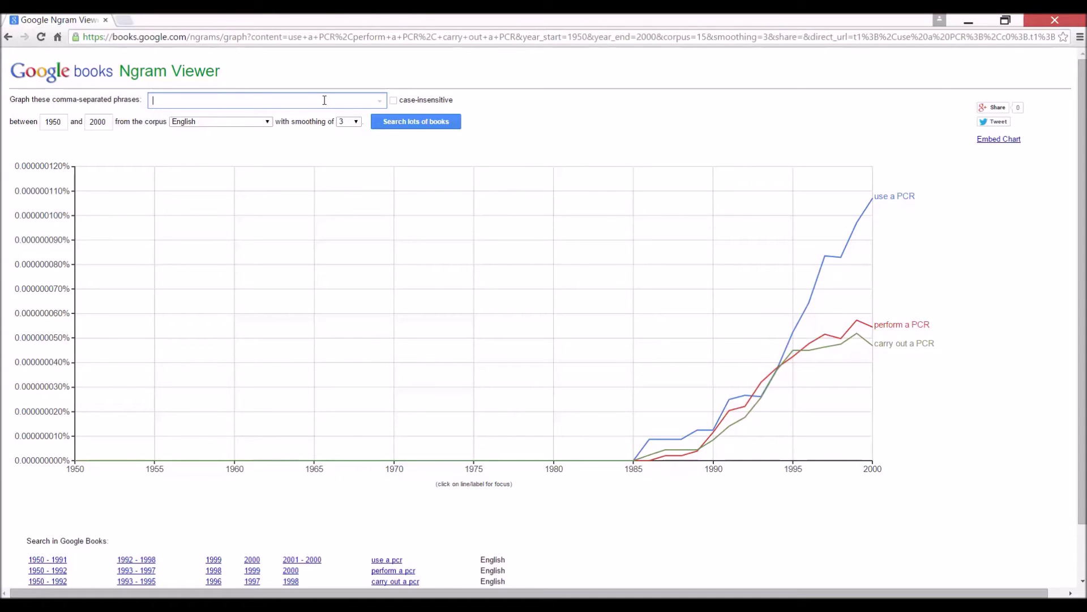
Enter the query treatment=>efficient, treatment=>effective, fixing the 'efficent' typo
type("treatment")
type("fficent,")
key("BackSpace")
key("BackSpace")
key("BackSpace")
key("BackSpace")
key("BackSpace")
type("ient, treatment=")
type(">effective")
Highlight the => arrows and 'effective' in the query, then run the dependency search
left_click_drag(184, 97, 193, 100)
left_click(203, 99)
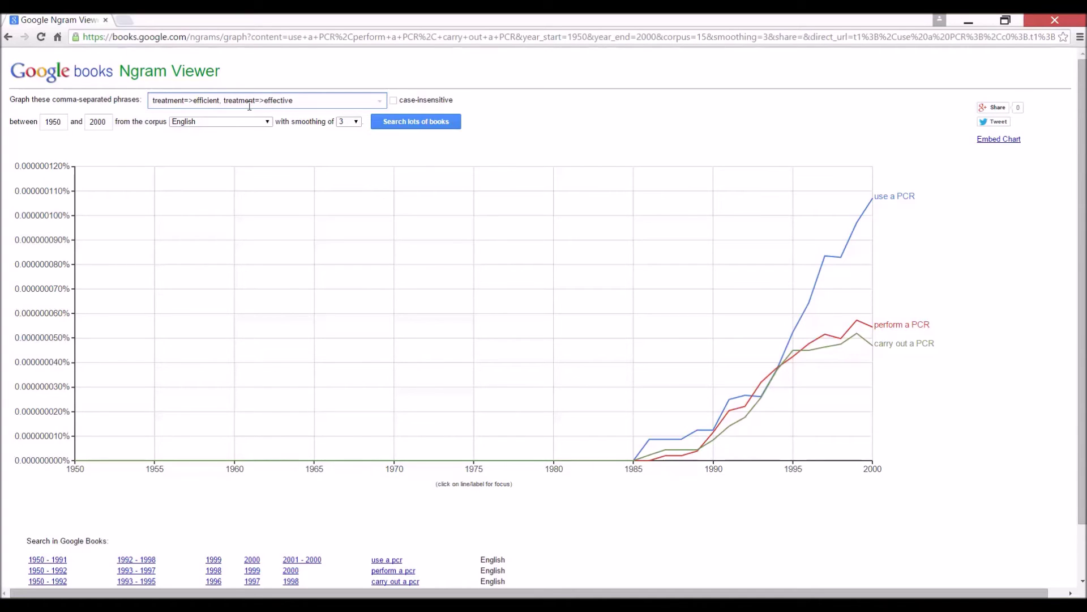
left_click_drag(264, 101, 292, 106)
left_click_drag(226, 101, 264, 101)
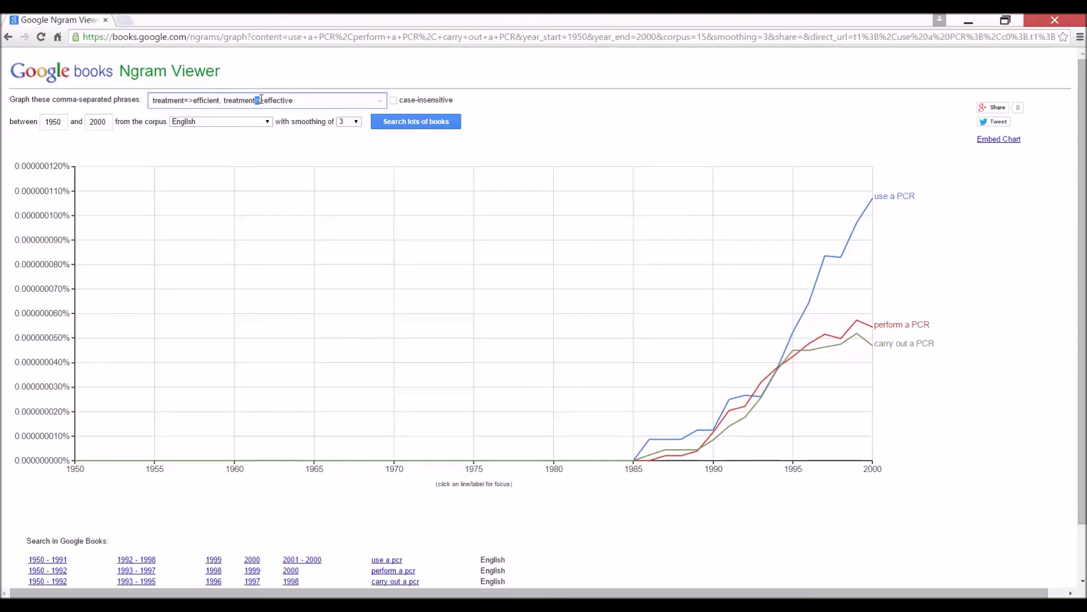
left_click(314, 102)
left_click(394, 123)
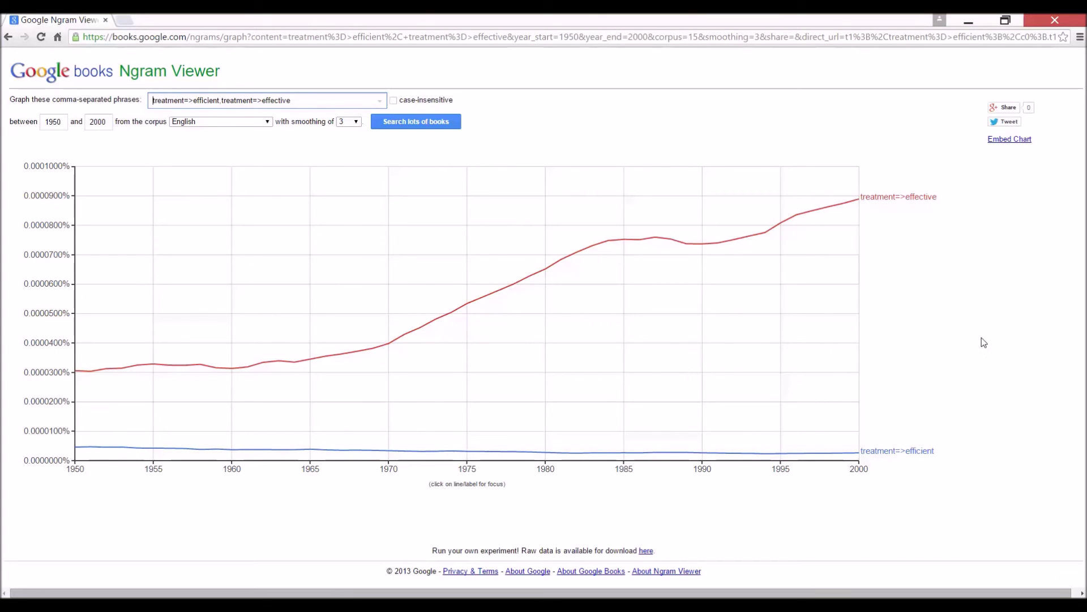
Trim the query back to treatment=> and append *_ADJ
left_click(336, 100)
key("BackSpace")
key("BackSpace")
key("BackSpace")
key("BackSpace")
key("BackSpace")
key("BackSpace")
key("BackSpace")
key("BackSpace")
key("BackSpace")
key("BackSpace")
key("BackSpace")
key("BackSpace")
key("BackSpace")
key("BackSpace")
key("BackSpace")
key("BackSpace")
key("BackSpace")
key("BackSpace")
key("BackSpace")
key("BackSpace")
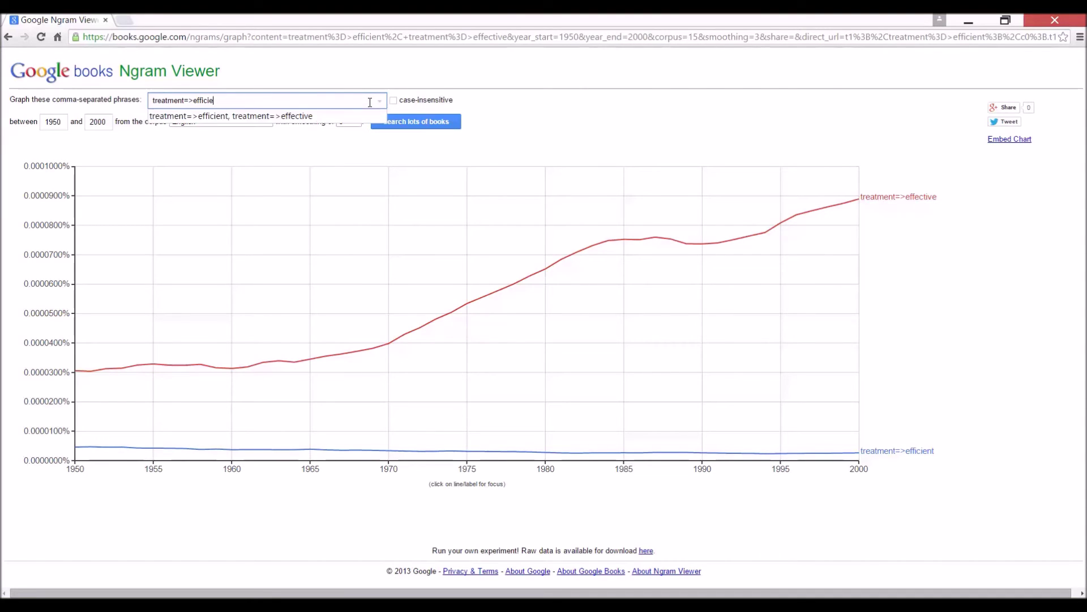
key("BackSpace")
key("BackSpace")
key("BackSpace")
key("BackSpace")
key("BackSpace")
key("BackSpace")
type("*")
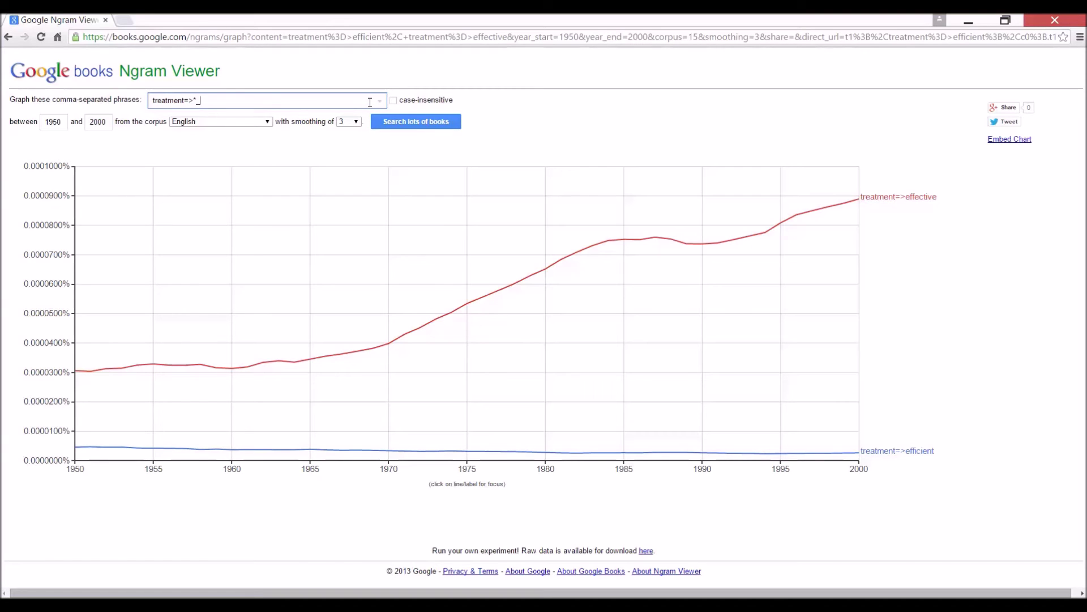
type("_ADJ")
Submit treatment=>*_ADJ to chart adjectives led by medical, then erase the query
key("Return")
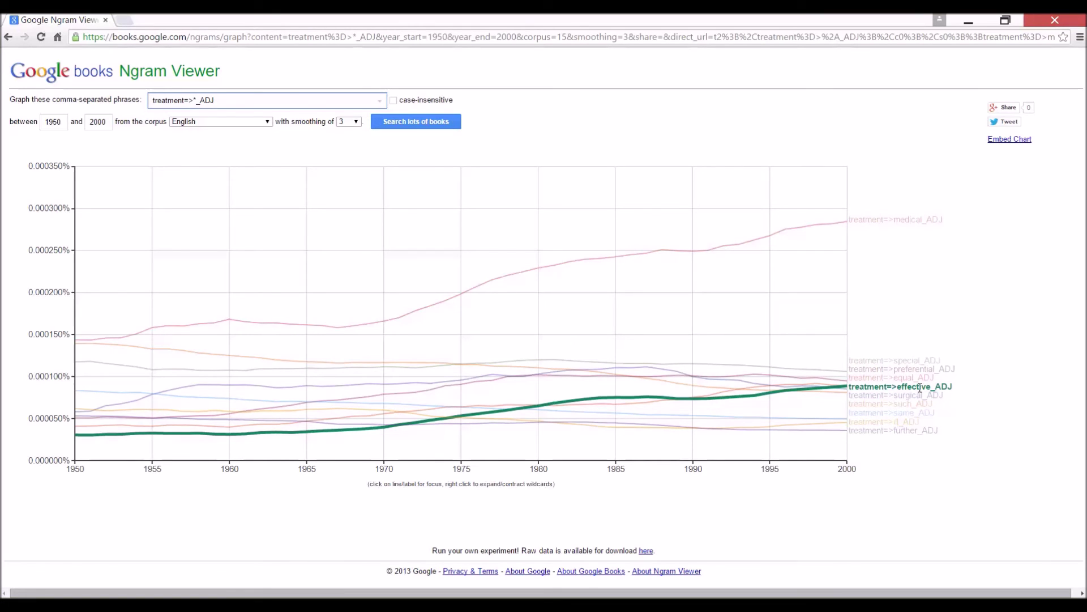
left_click(303, 101)
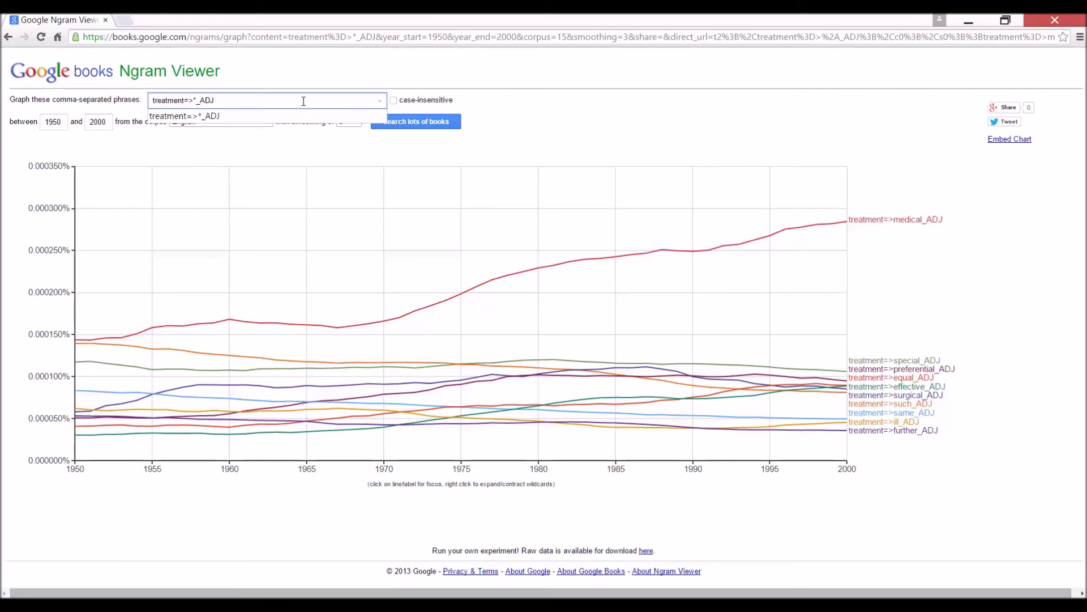
key("BackSpace")
key("BackSpace")
key("BackSpace")
key("BackSpace")
key("BackSpace")
key("BackSpace")
key("BackSpace")
key("BackSpace")
key("BackSpace")
key("BackSpace")
key("BackSpace")
key("BackSpace")
key("BackSpace")
key("BackSpace")
key("BackSpace")
key("BackSpace")
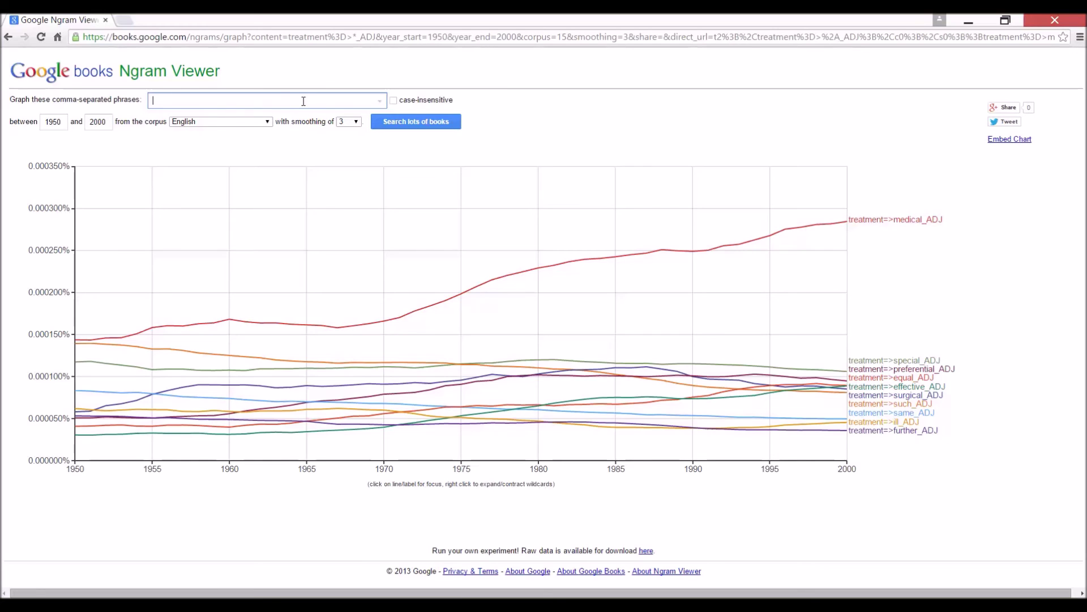
Enter western blot, Western blot, toggle case-insensitive on then off, and search
type("western blot, Western blot")
left_click(394, 102)
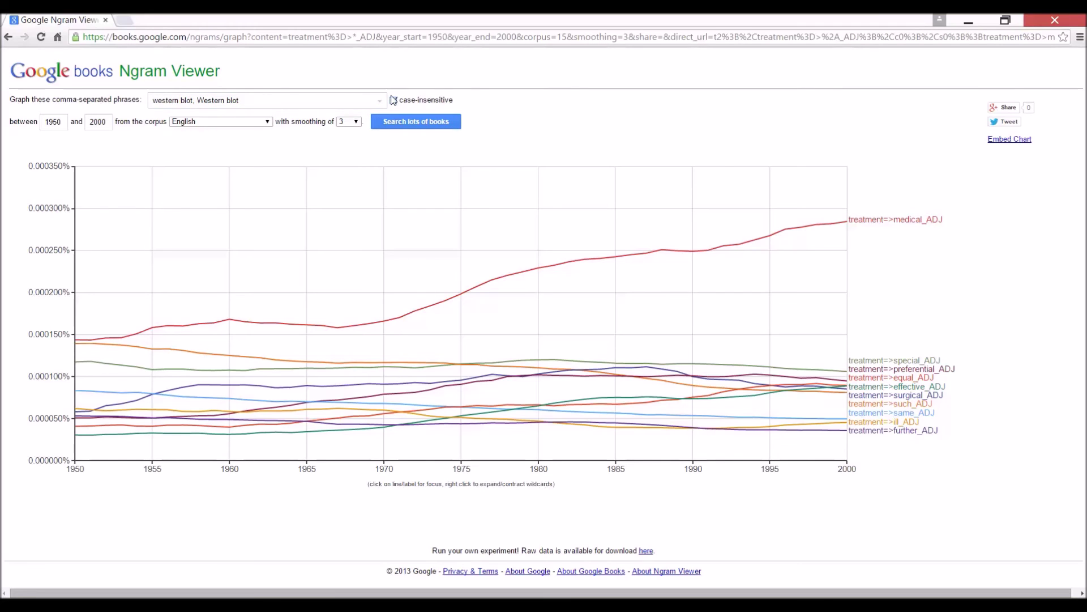
left_click(394, 101)
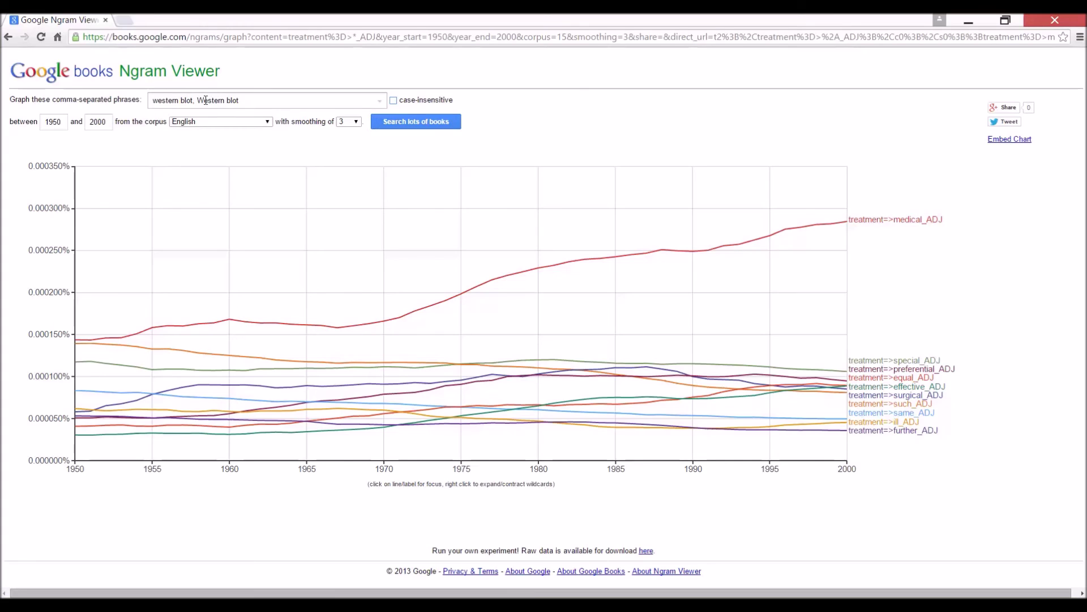
left_click_drag(162, 100, 203, 100)
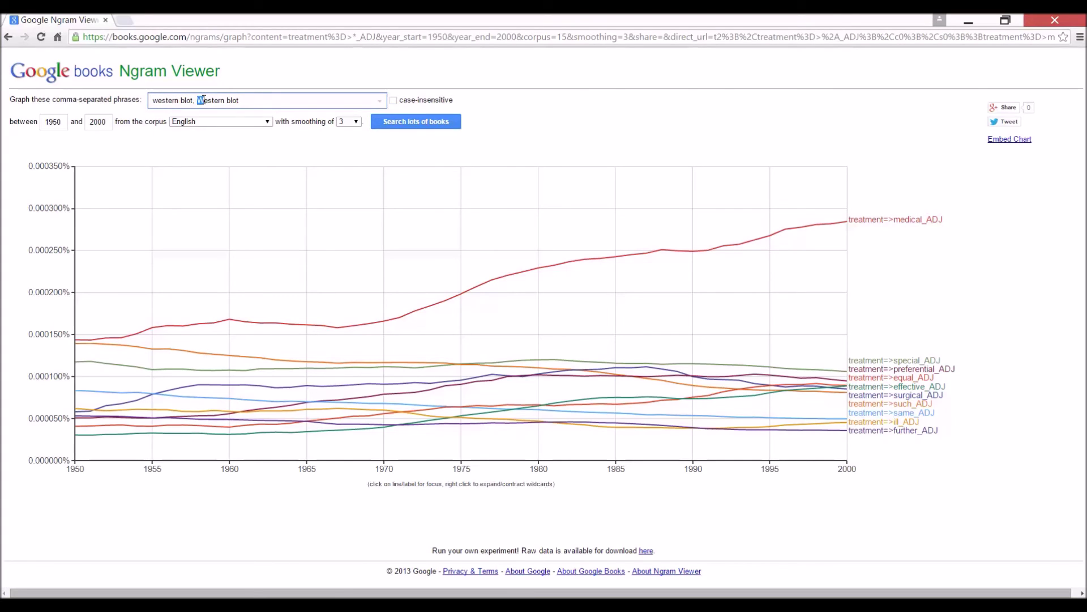
left_click(412, 125)
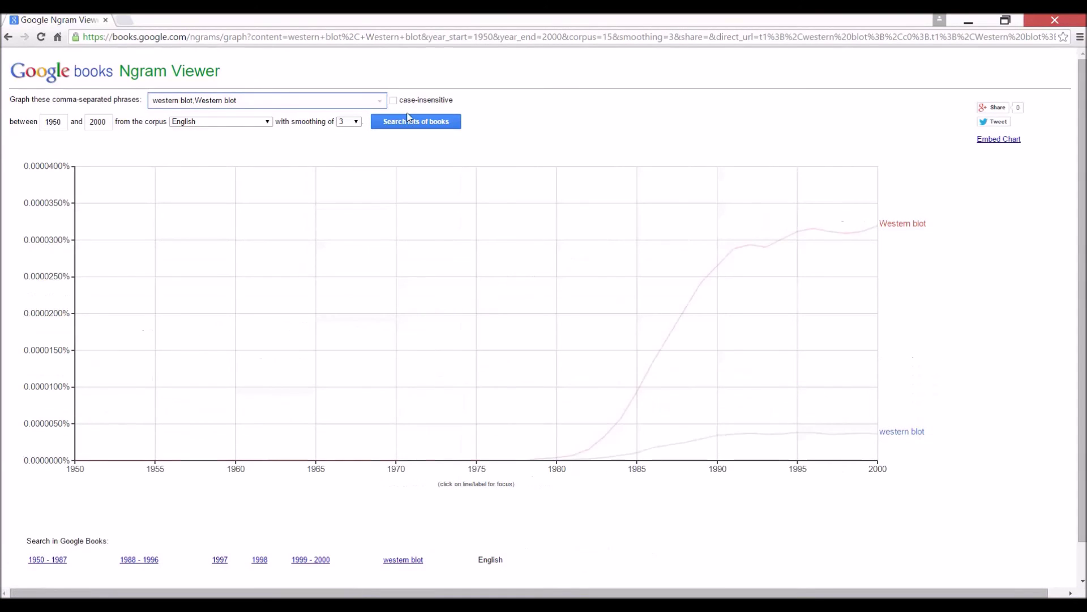
Read the chart values: Western blot near 0.000032% versus western blot below 0.000004%
mouse_move(445, 184)
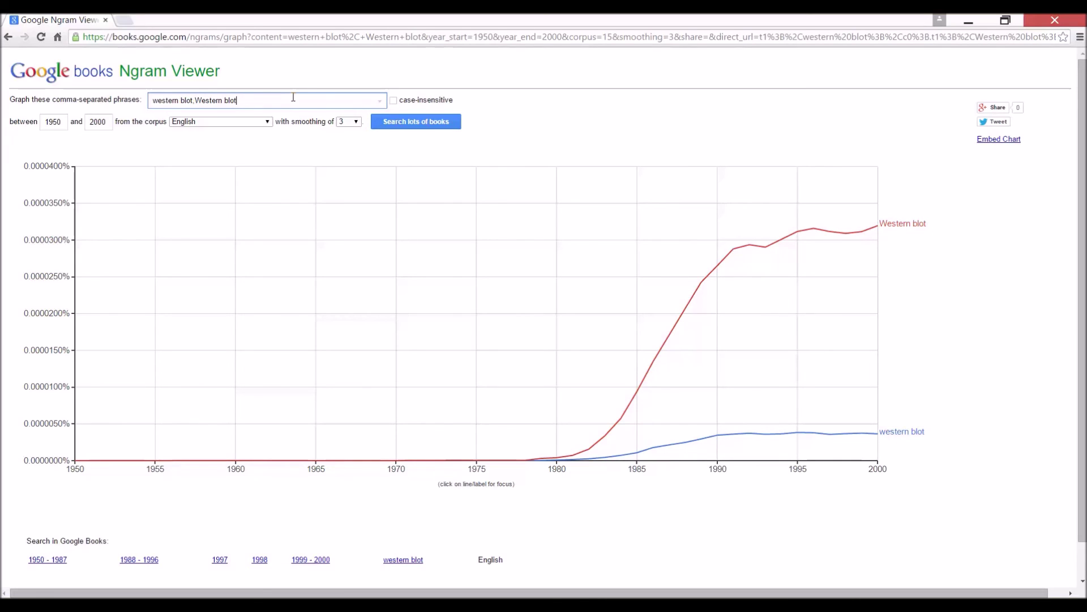
Rewrite the second phrase as (Western blot - _START_Western blot)
key("Left")
key("Left")
key("Left")
key("Left")
key("Left")
key("Left")
key("Left")
type("(")
key("Right")
key("Right")
key("Right")
key("Right")
key("Right")
key("Right")
key("Right")
key("Right")
key("Right")
key("Right")
key("Right")
key("Right")
type("-")
type("_START")
type("_Western blot)")
Restore the comma after western blot, focus the Western blot line, and run the subtraction search
left_click(194, 100)
type(",")
left_click(334, 101)
mouse_move(711, 289)
left_click(902, 224)
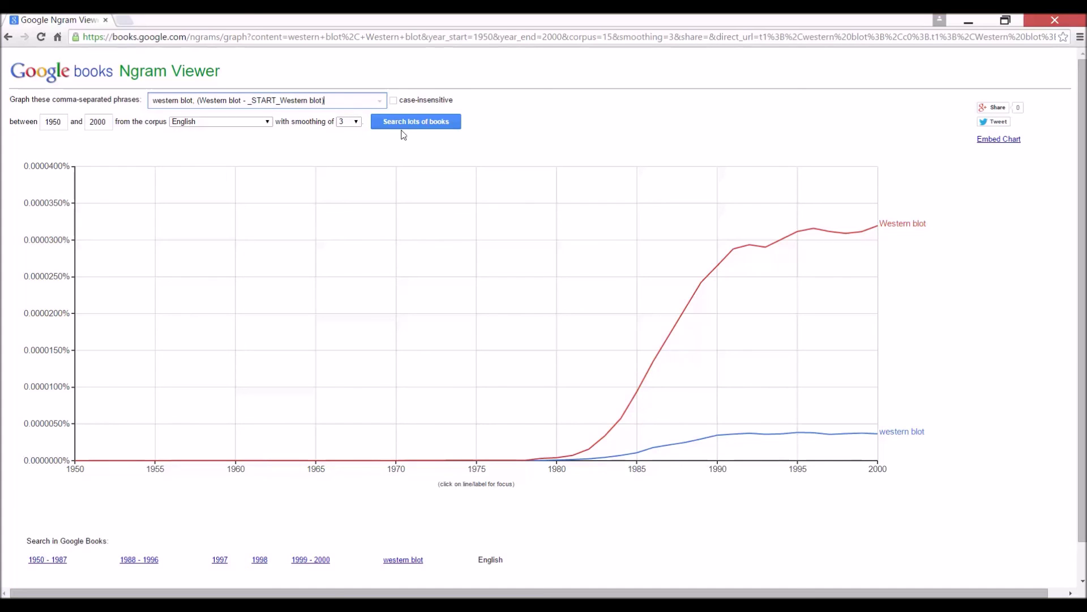
left_click(419, 125)
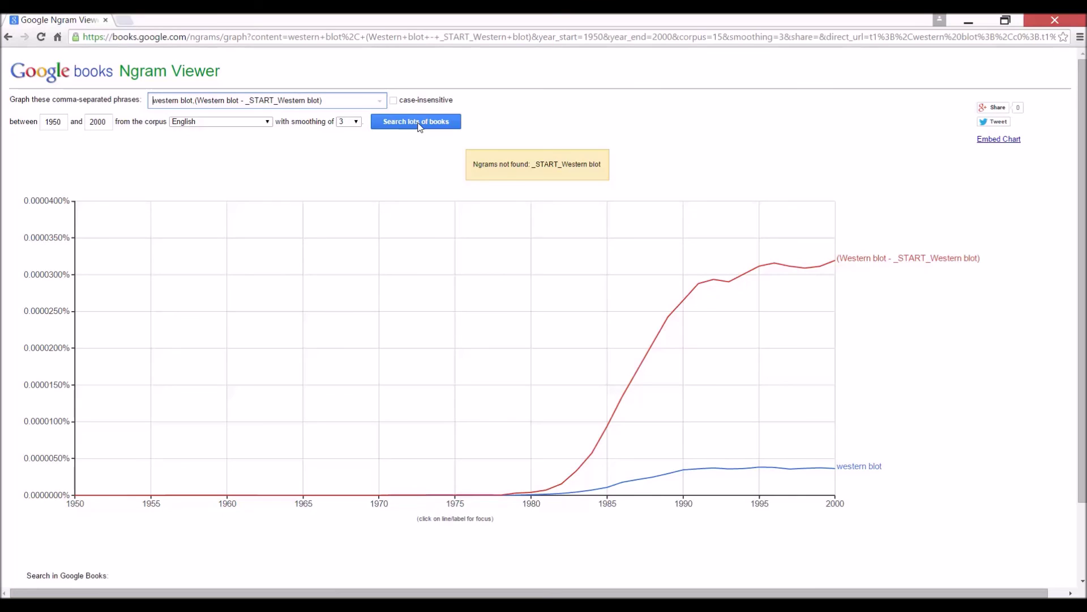
left_click(283, 101)
Rerun with '_START_ Western blot' spaced, showing Western blot near 0.000026% in 1999
left_click(443, 125)
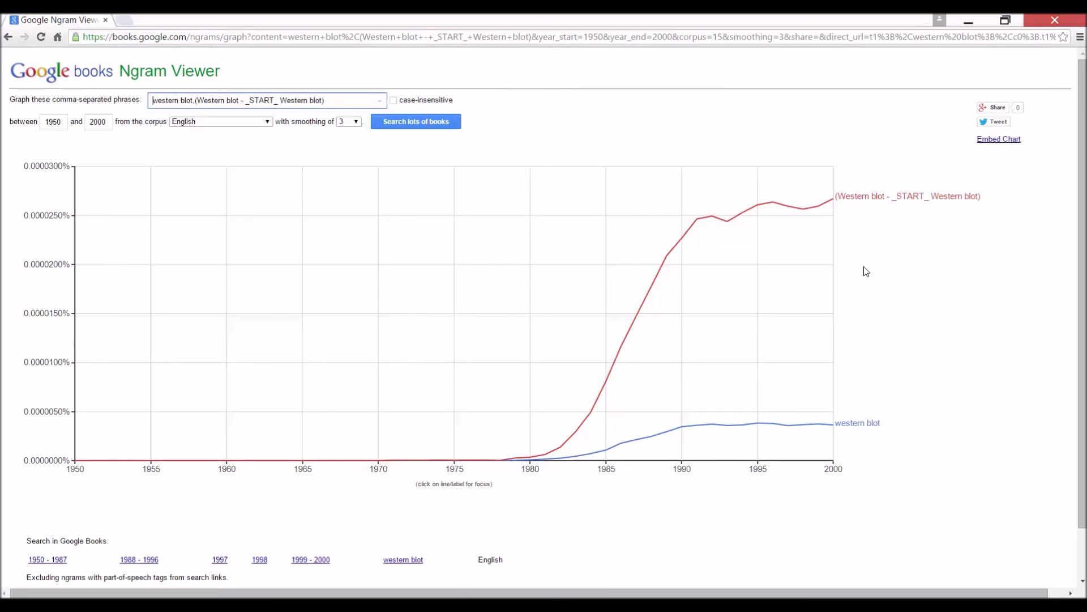
mouse_move(828, 430)
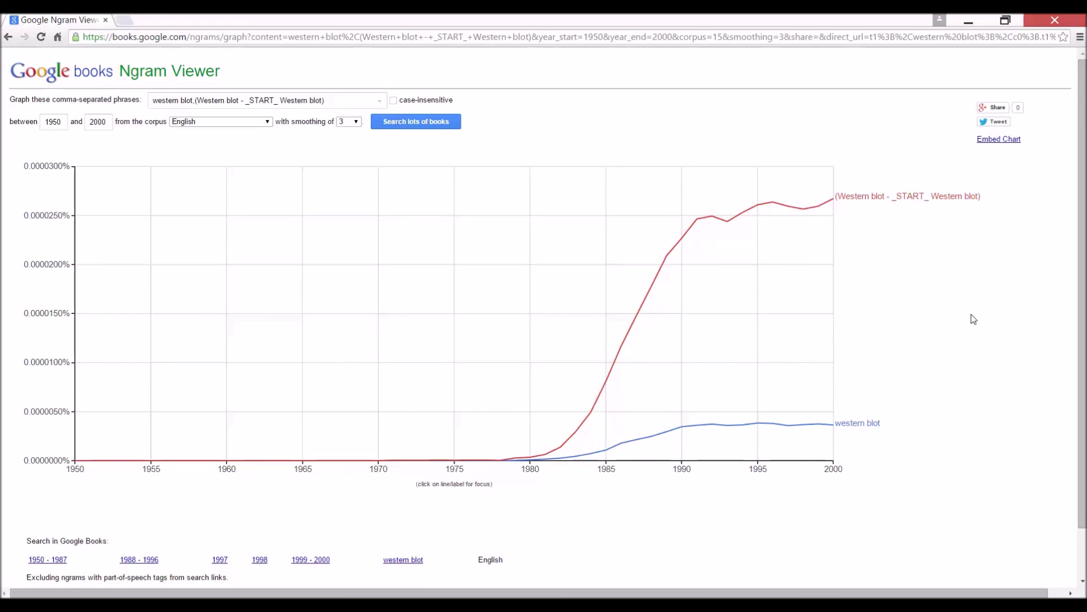
scroll(972, 316, "down", 1)
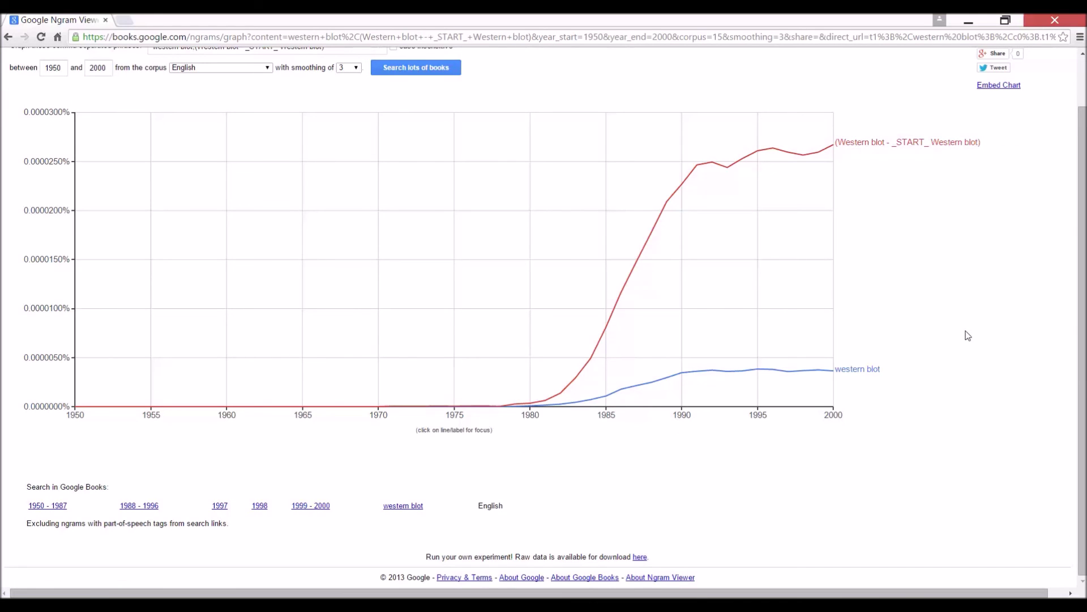
Open the About Ngram Viewer page, skim it, and return to the nursery school sample chart at top
left_click(676, 579)
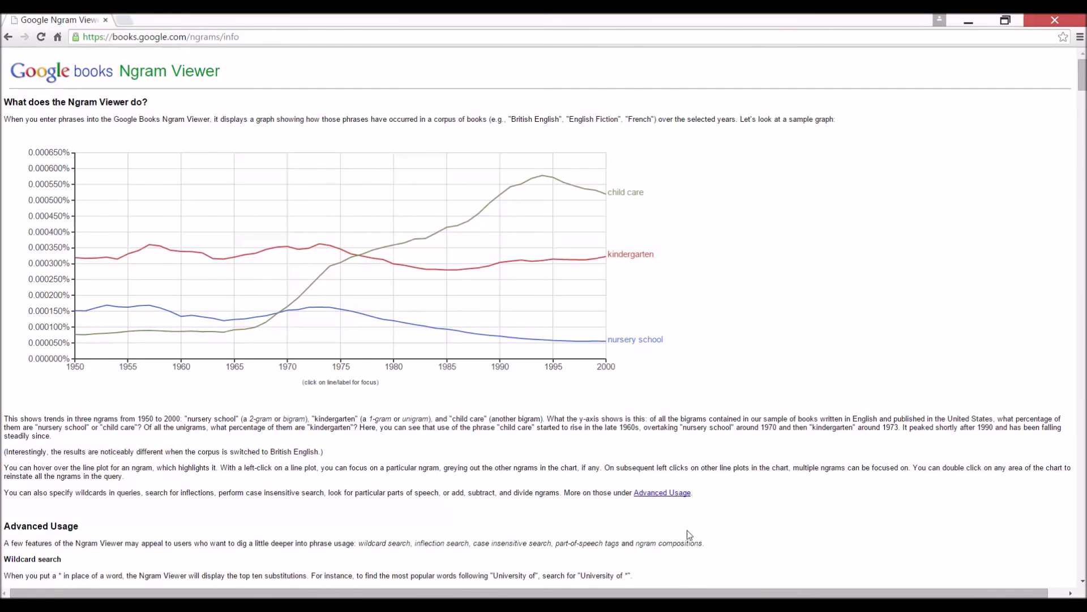
scroll(771, 330, "down", 15)
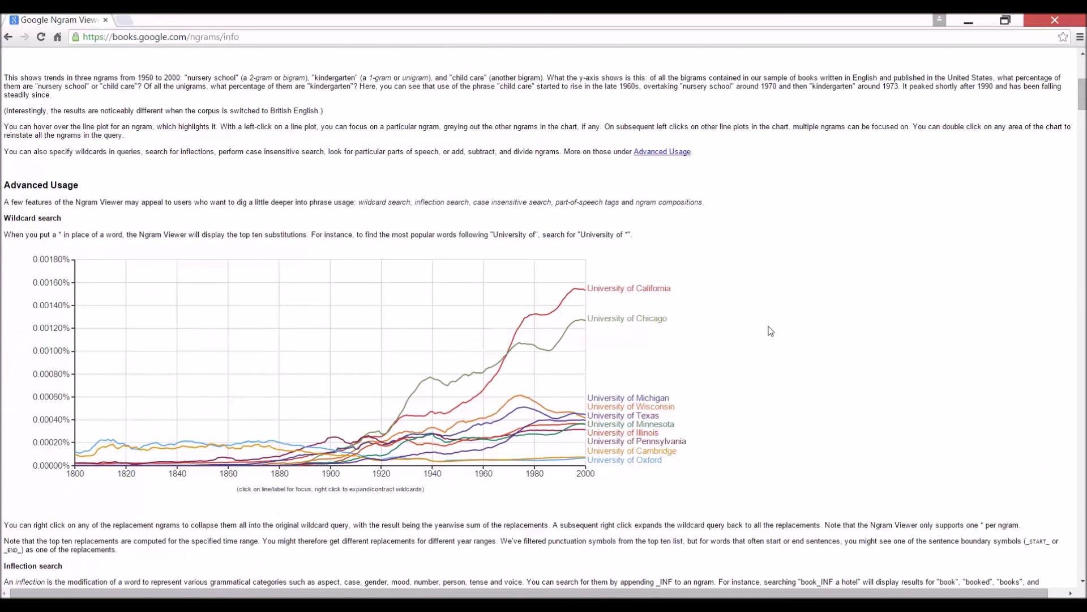
scroll(771, 331, "down", 15)
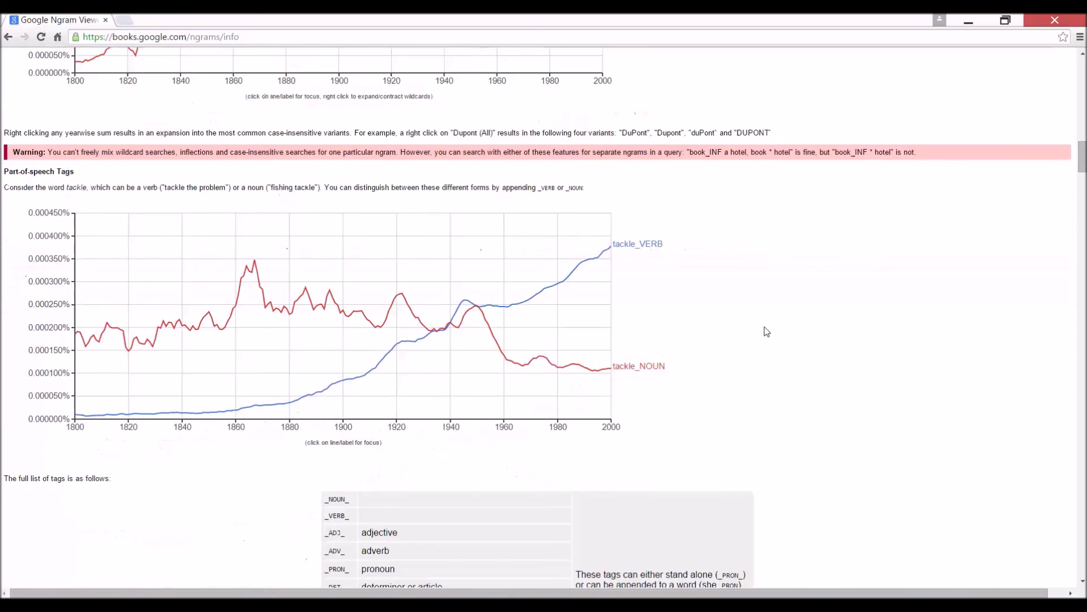
scroll(766, 331, "down", 15)
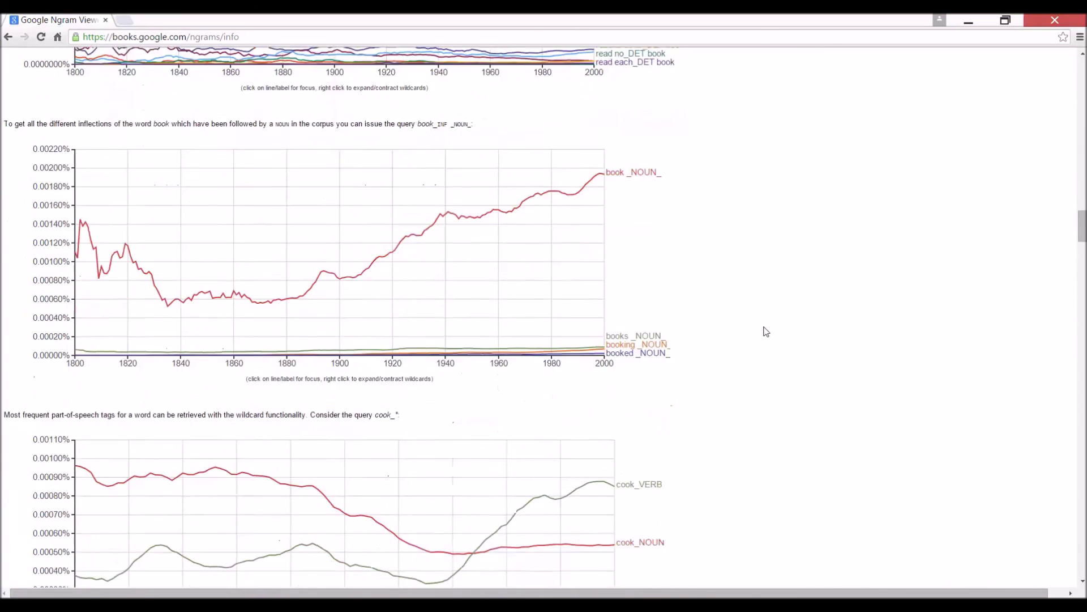
scroll(765, 332, "down", 10)
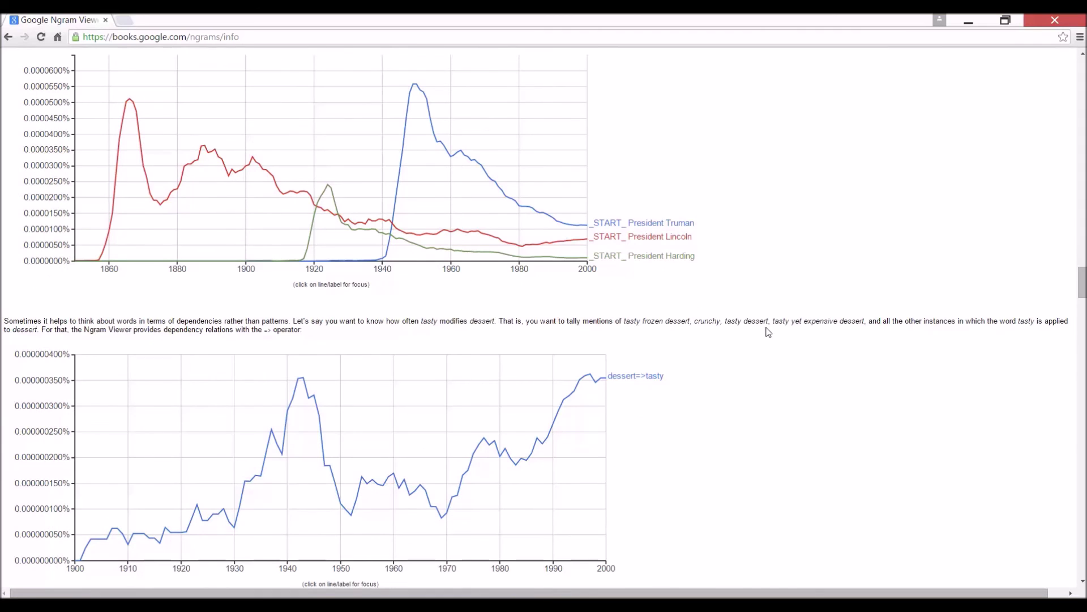
scroll(768, 336, "down", 2)
scroll(768, 337, "down", 2)
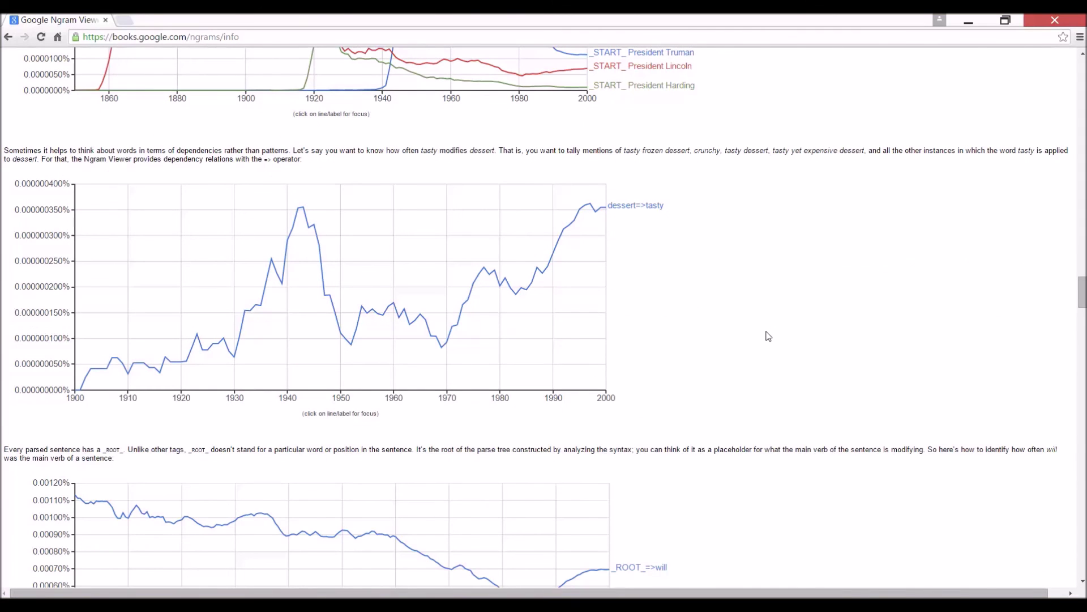
left_click_drag(1080, 289, 1047, 126)
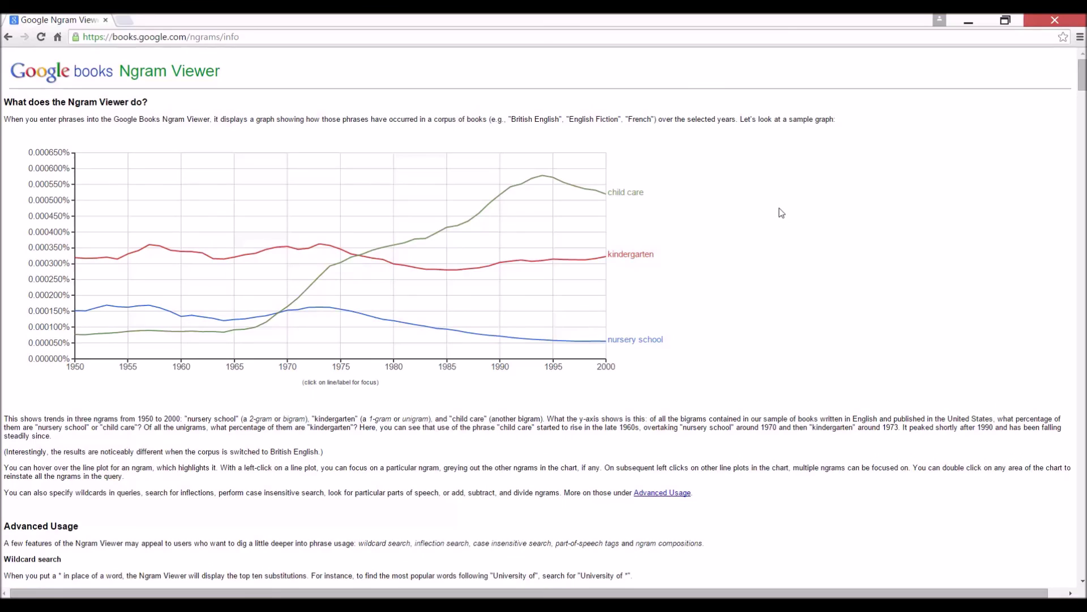